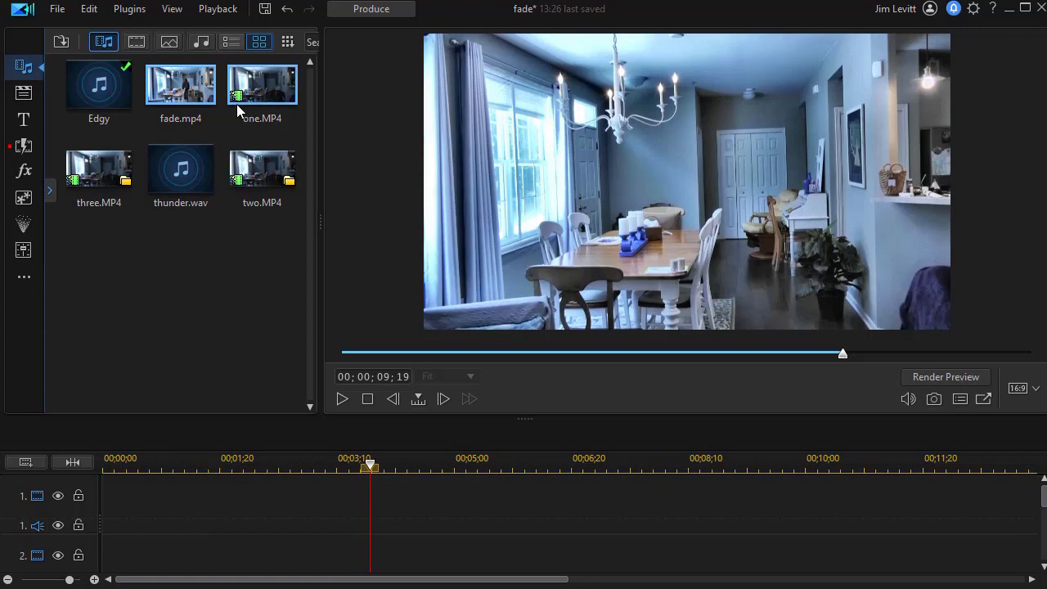
# Add one.MP4 to the first video track of the timeline.
pyautogui.moveTo(260, 86)
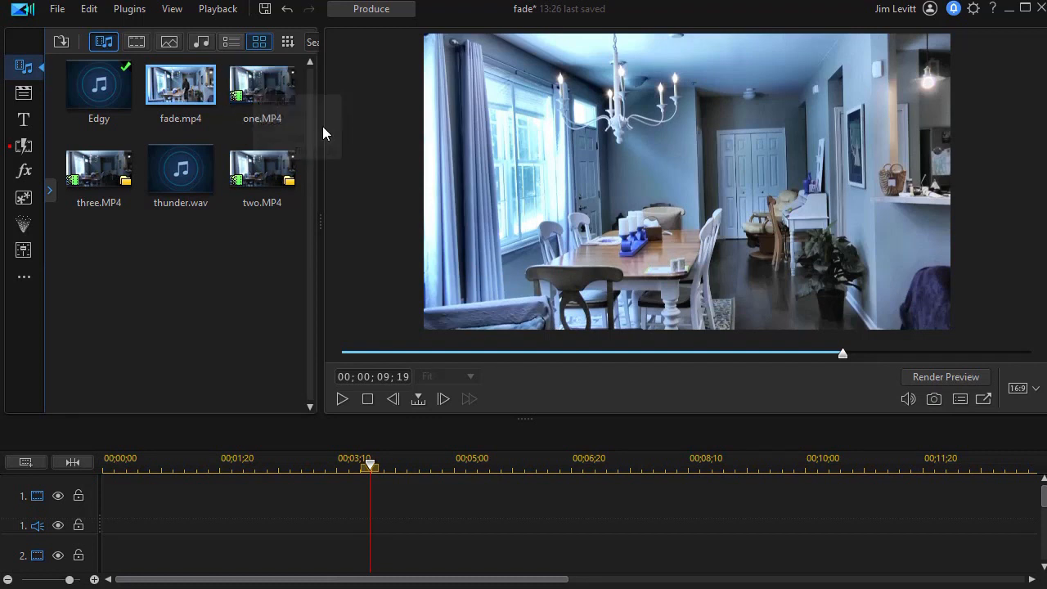
pyautogui.moveTo(270, 96); pyautogui.dragTo(194, 508)
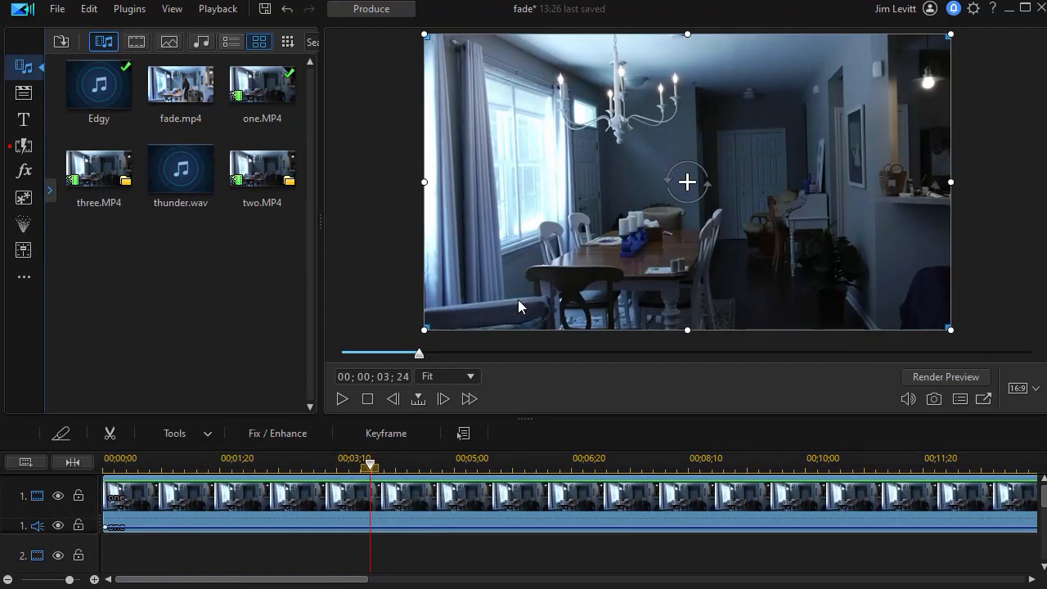
# Enable Lighting Adjustment on the one.MP4 clip and set its strength to 100.
pyautogui.click(282, 433)
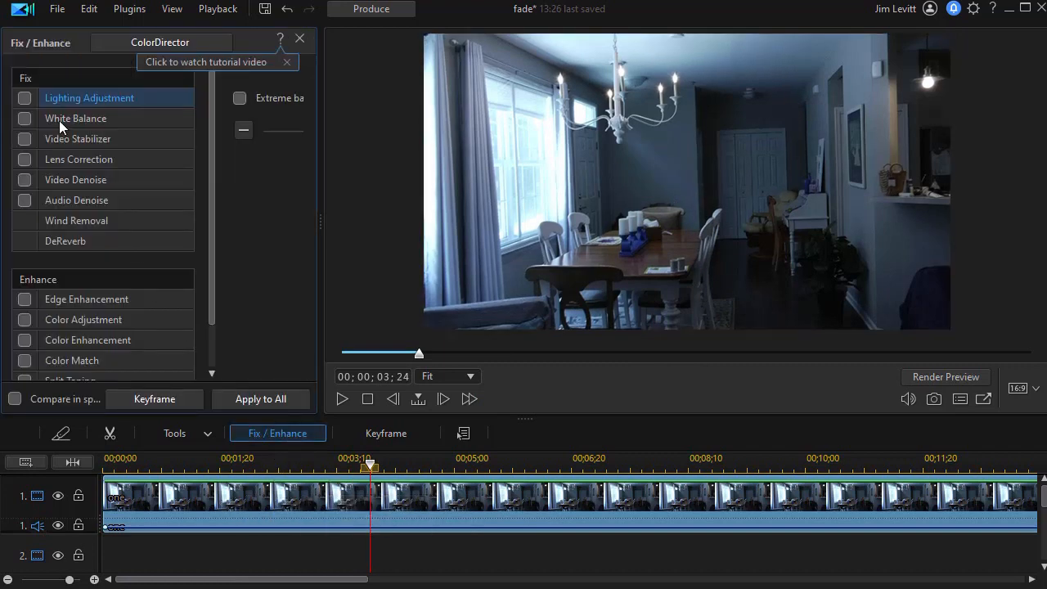
pyautogui.click(25, 97)
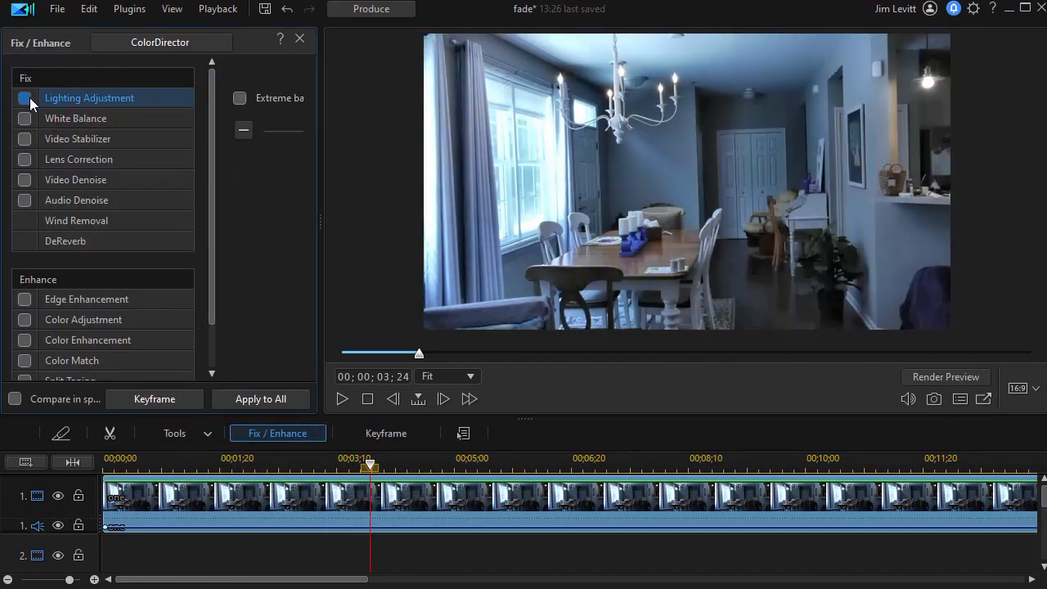
pyautogui.moveTo(319, 221); pyautogui.dragTo(555, 222)
pyautogui.moveTo(316, 132); pyautogui.dragTo(401, 131)
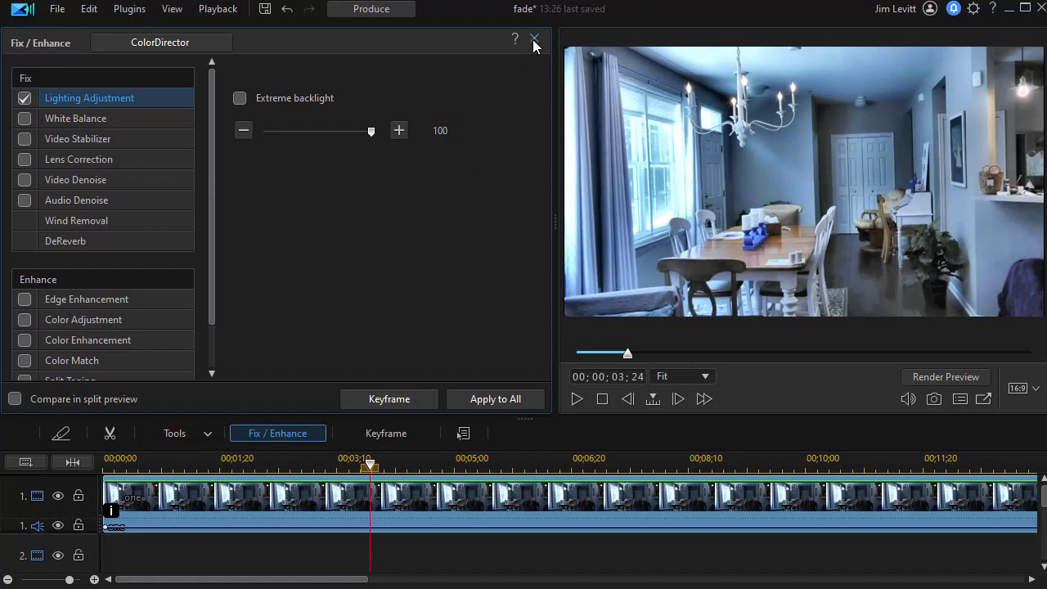
pyautogui.click(534, 40)
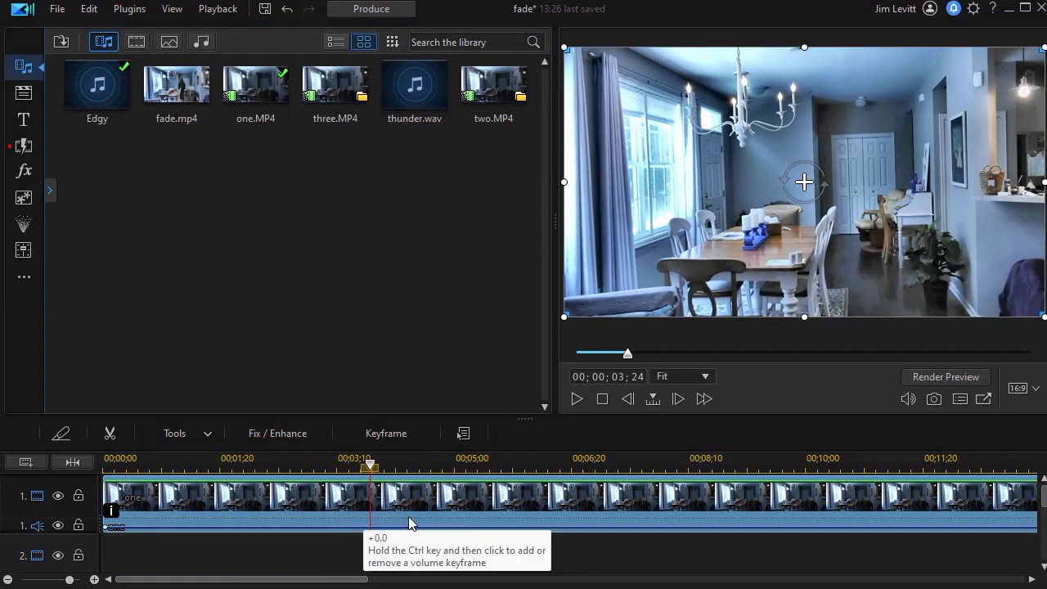
# Play back the timeline to preview the lighting adjustment.
pyautogui.click(577, 398)
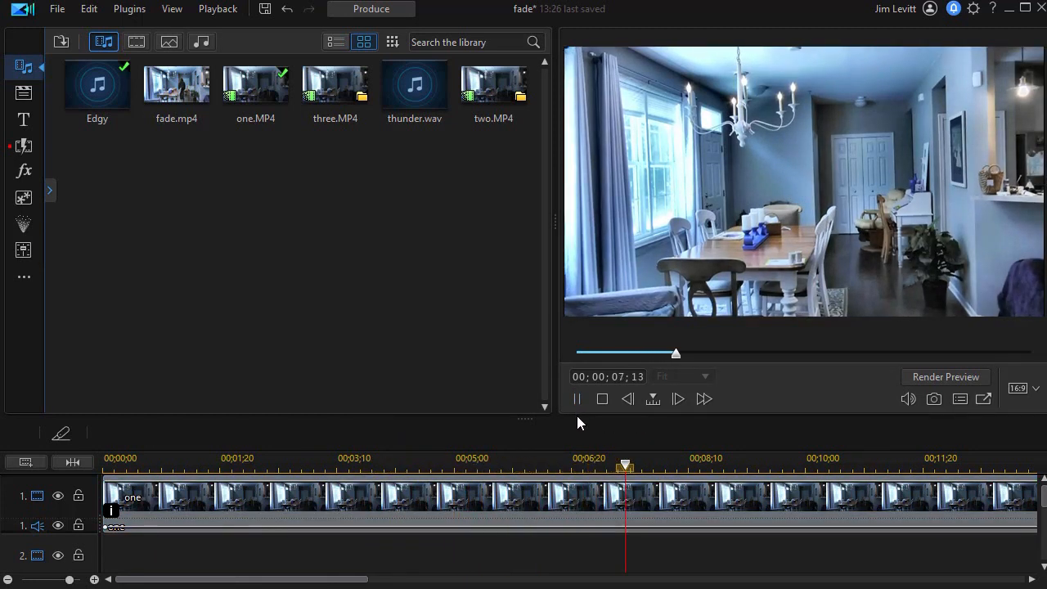
pyautogui.click(575, 400)
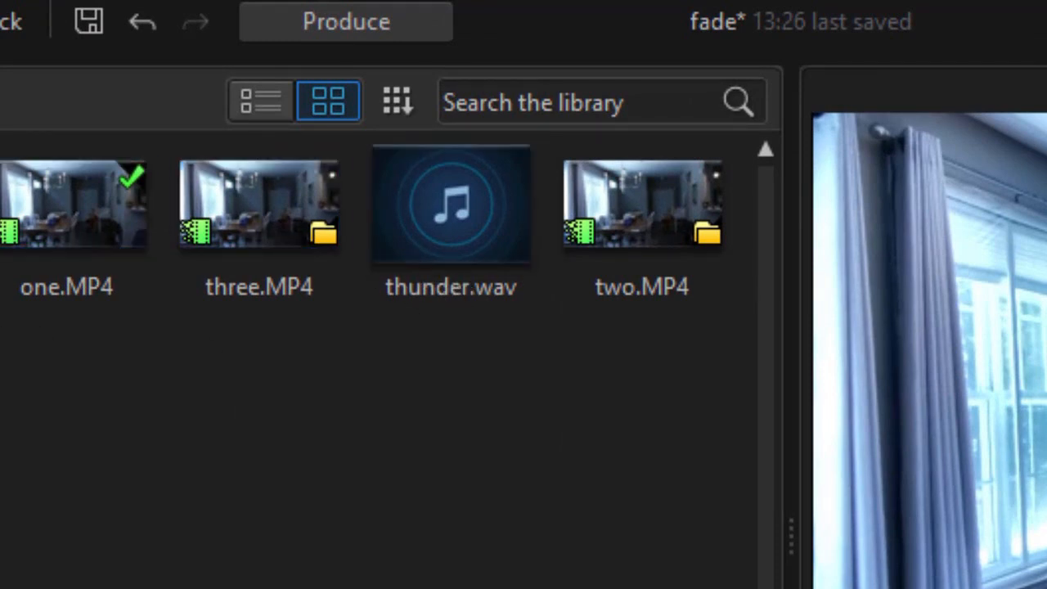
# Place three.MP4 on the second video track at the start of the timeline.
pyautogui.moveTo(322, 252)
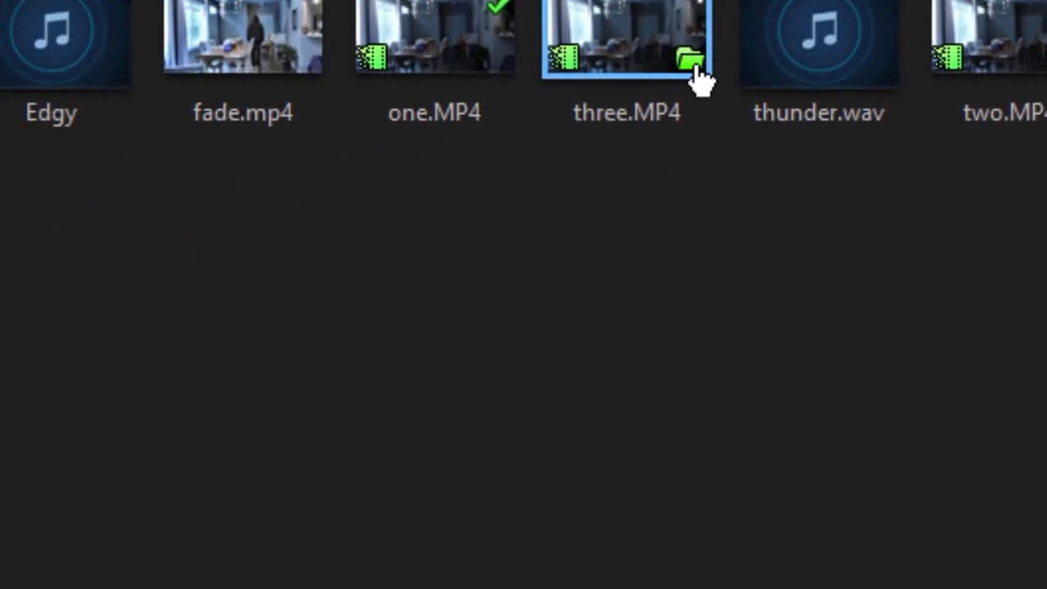
pyautogui.click(434, 203)
pyautogui.moveTo(262, 34); pyautogui.dragTo(175, 513)
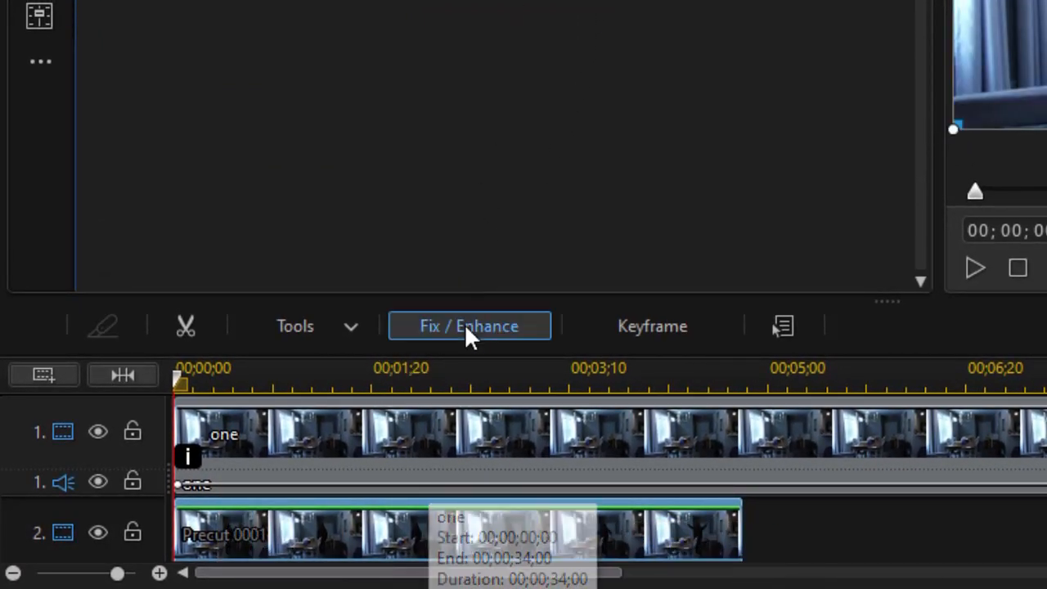
# Enable Lighting Adjustment on the three.MP4 clip on track 2 and set its strength to 100.
pyautogui.click(495, 319)
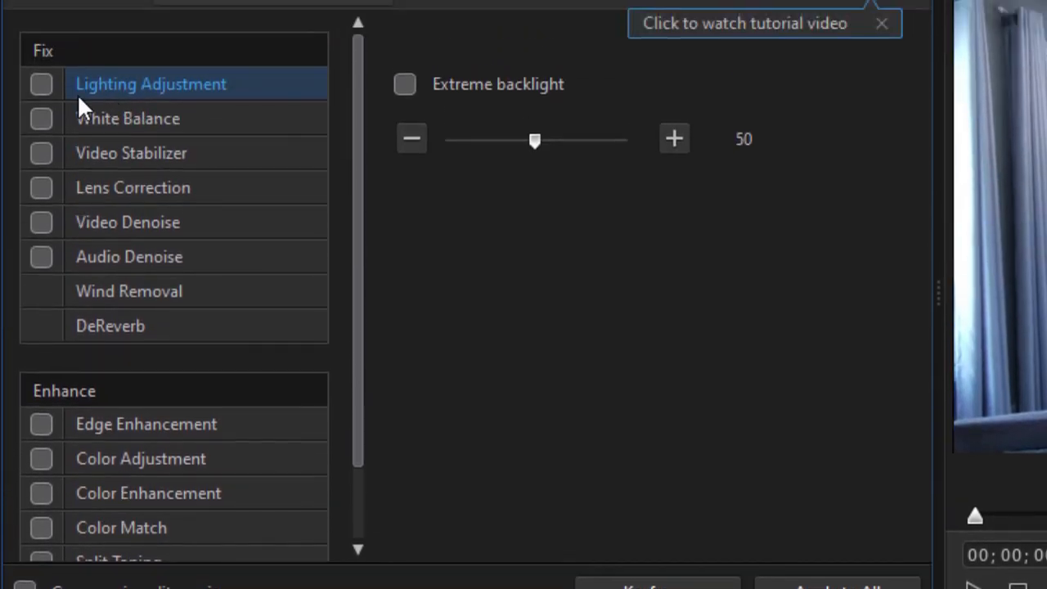
pyautogui.click(42, 96)
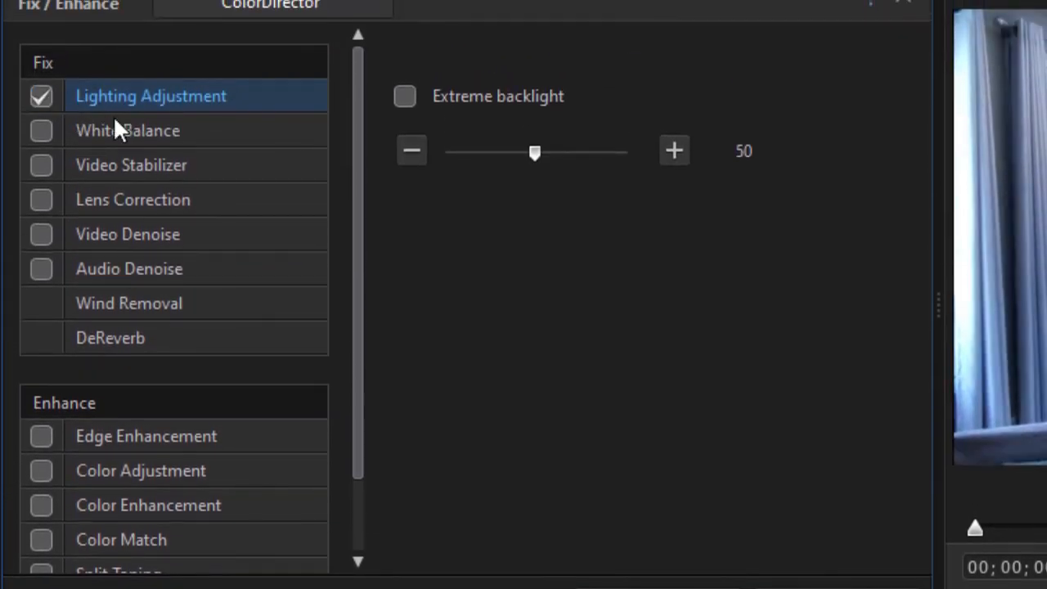
pyautogui.moveTo(541, 155); pyautogui.dragTo(693, 163)
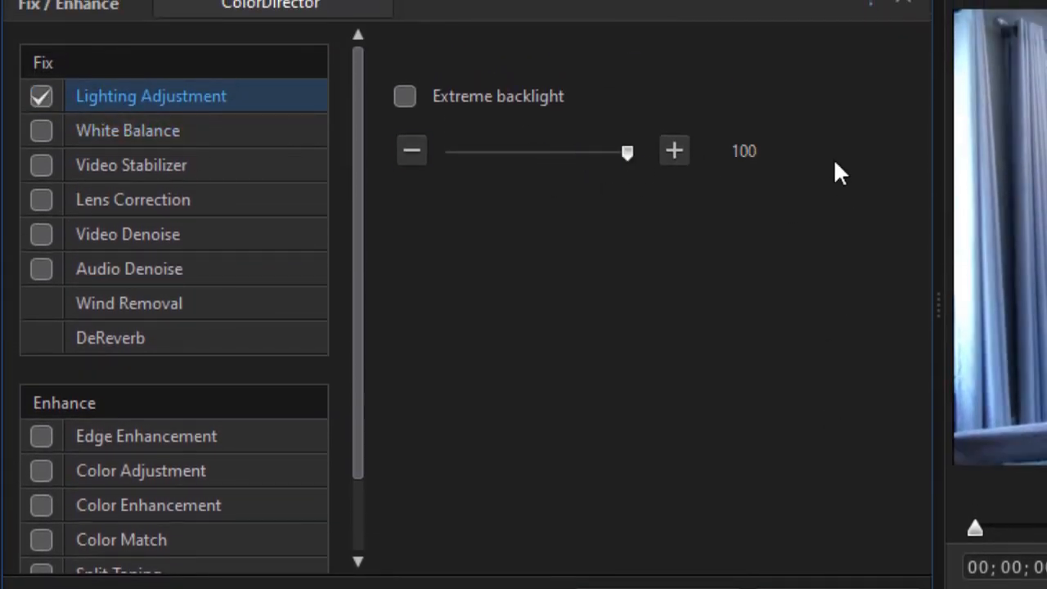
pyautogui.click(904, 4)
pyautogui.moveTo(937, 302); pyautogui.dragTo(444, 317)
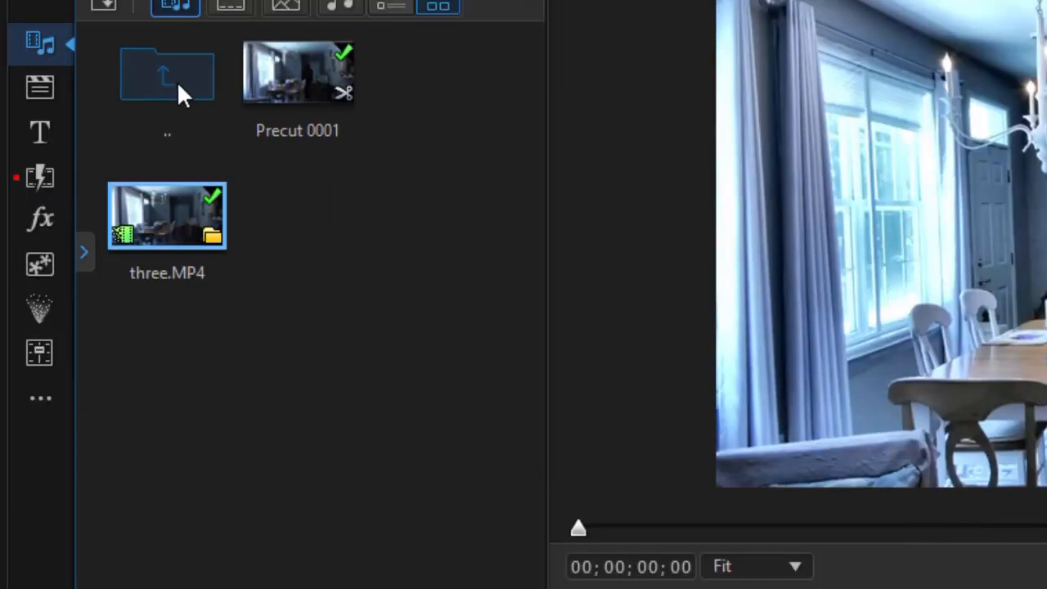
pyautogui.doubleClick(174, 79)
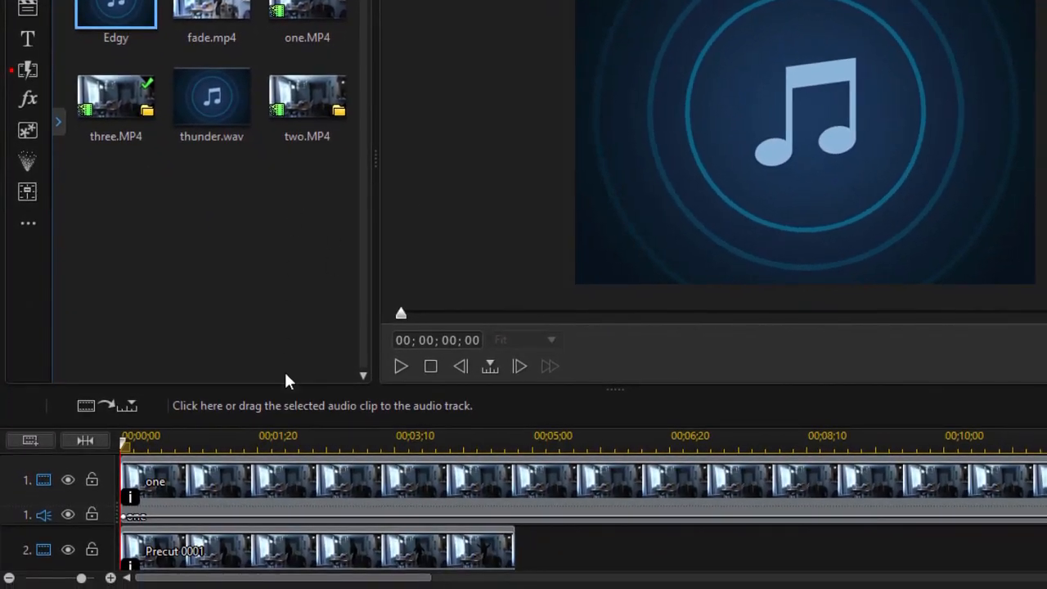
pyautogui.click(273, 440)
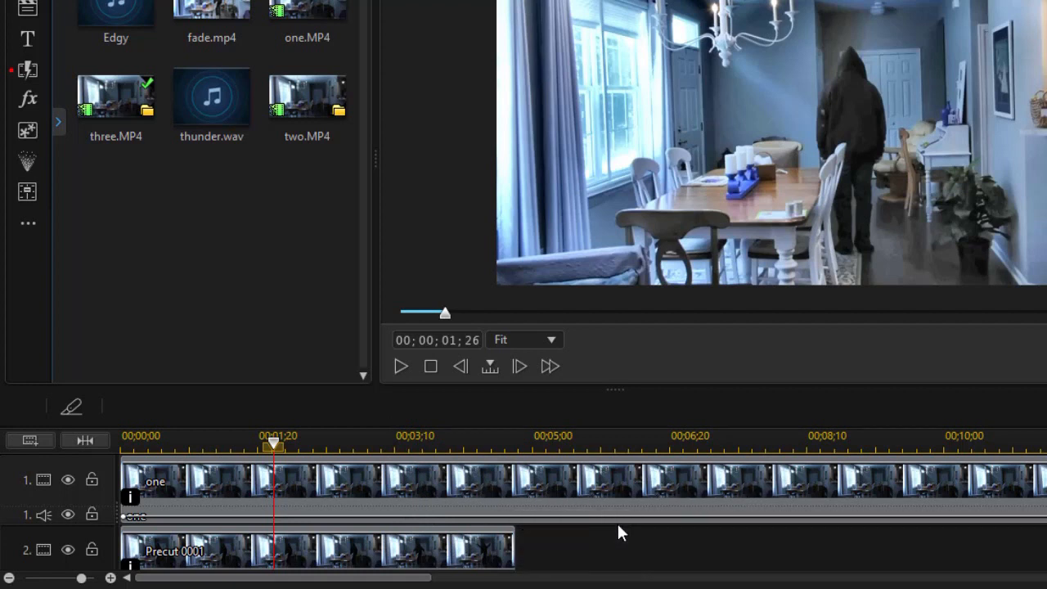
# Move the playhead to about 00;00;04;08 and add a timeline marker named tansition there.
pyautogui.moveTo(274, 443); pyautogui.dragTo(458, 483)
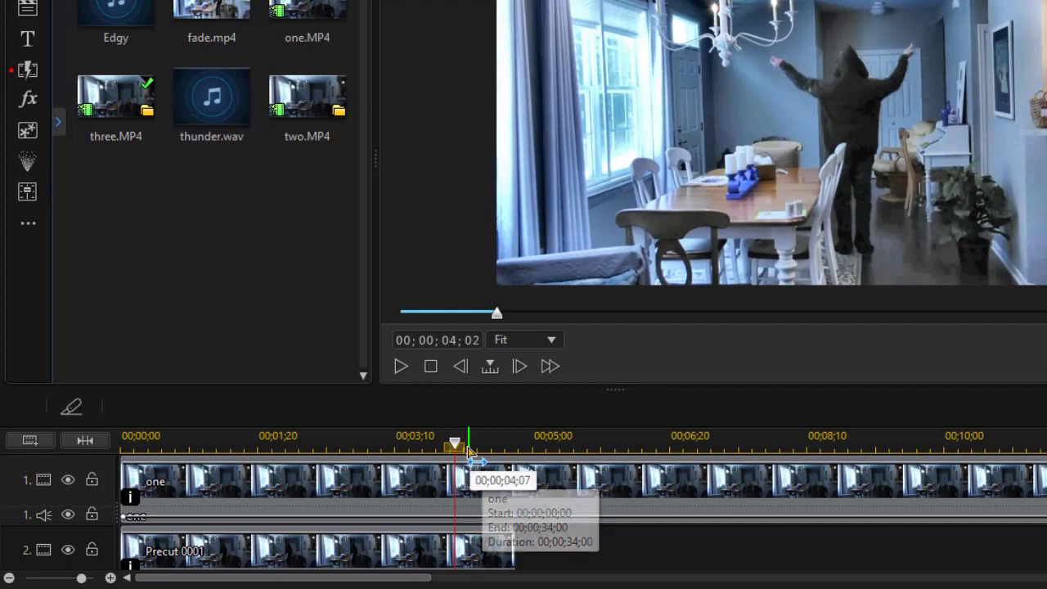
pyautogui.moveTo(459, 446); pyautogui.dragTo(476, 452)
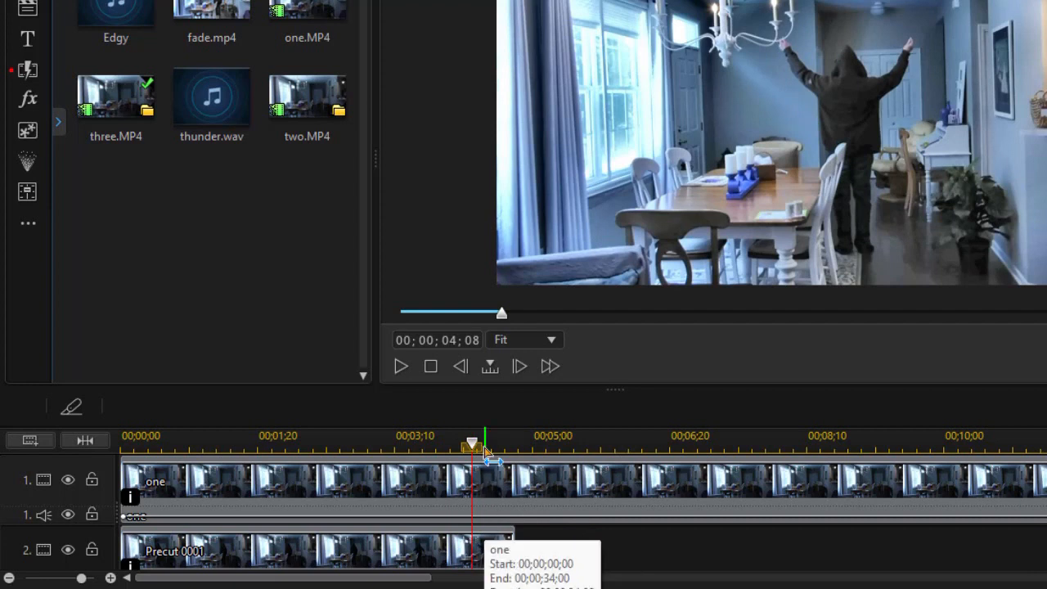
pyautogui.rightClick(469, 441)
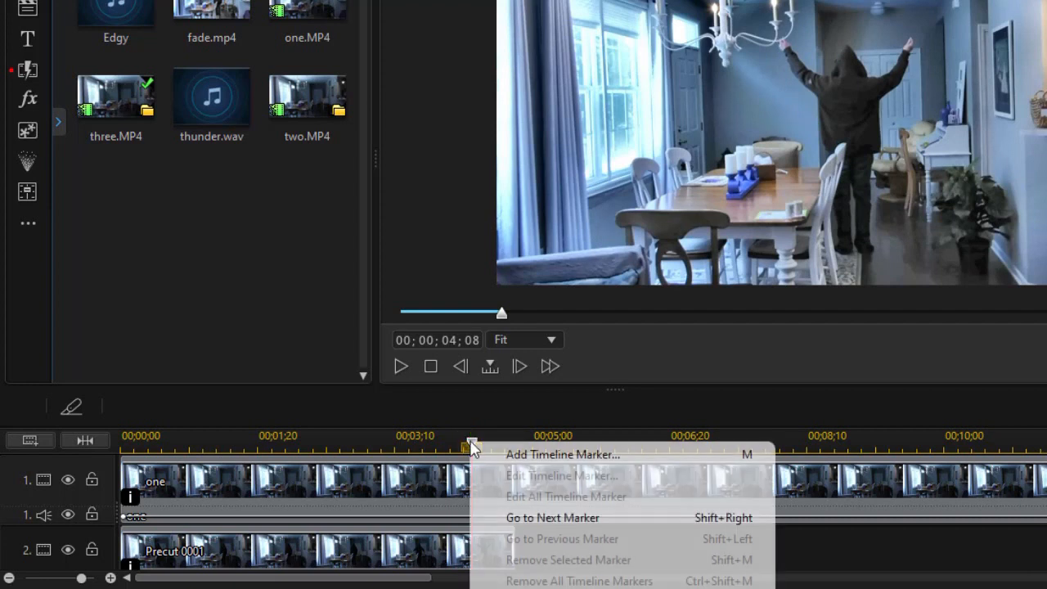
pyautogui.click(495, 454)
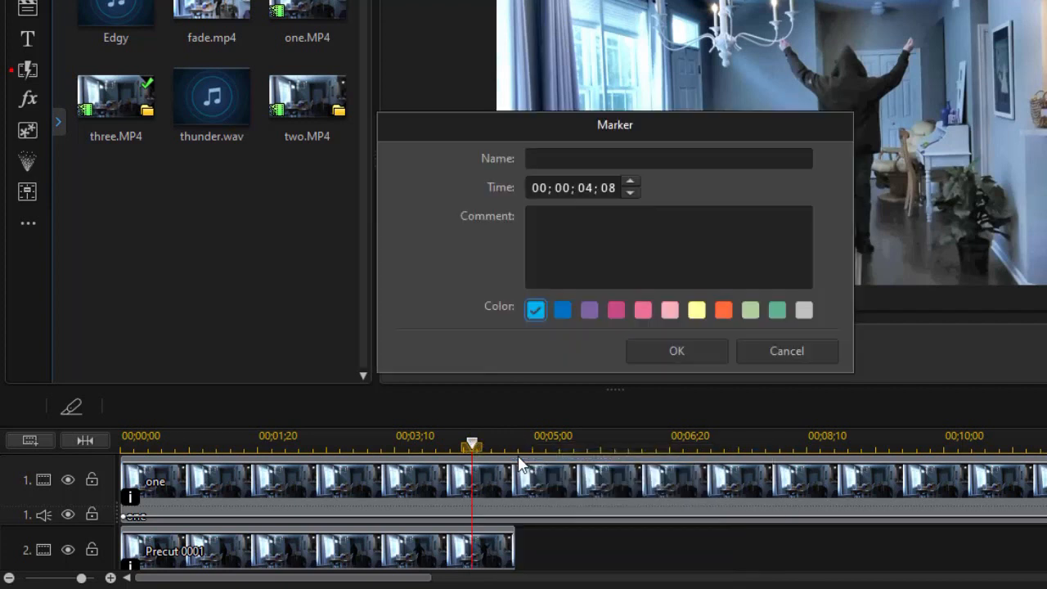
pyautogui.write('tansition')
pyautogui.click(703, 350)
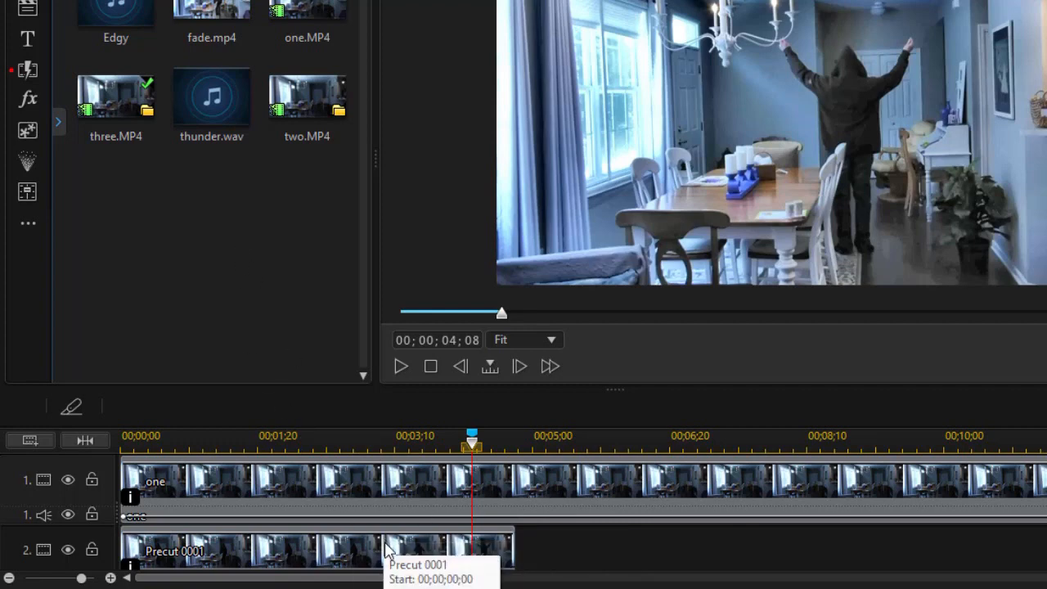
# Open the track 2 clip in PiP Designer and keyframe its opacity down to 0% a few frames after the marker.
pyautogui.click(386, 552)
pyautogui.doubleClick(386, 548)
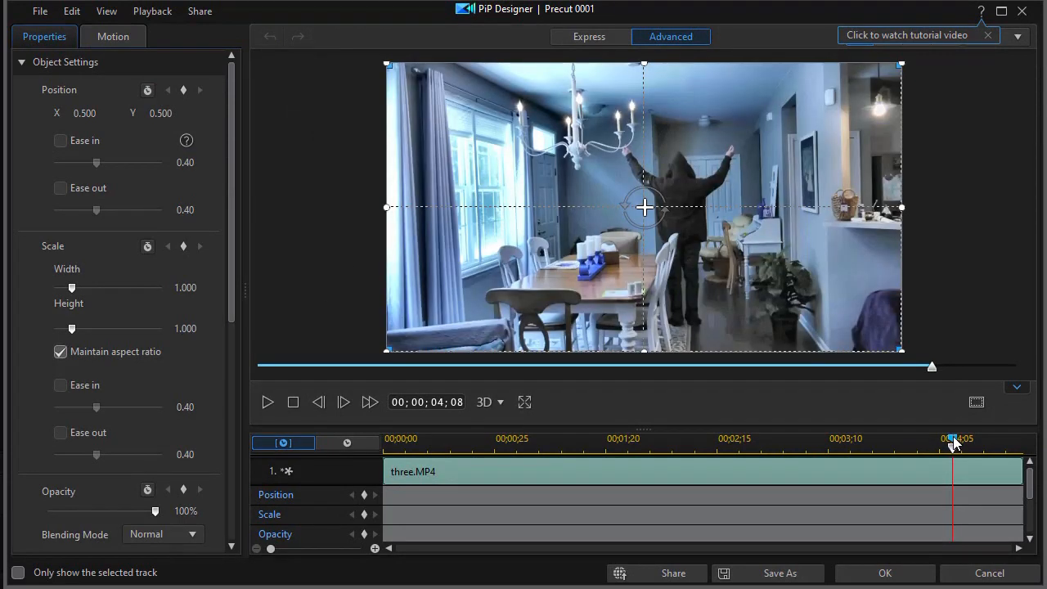
pyautogui.click(363, 534)
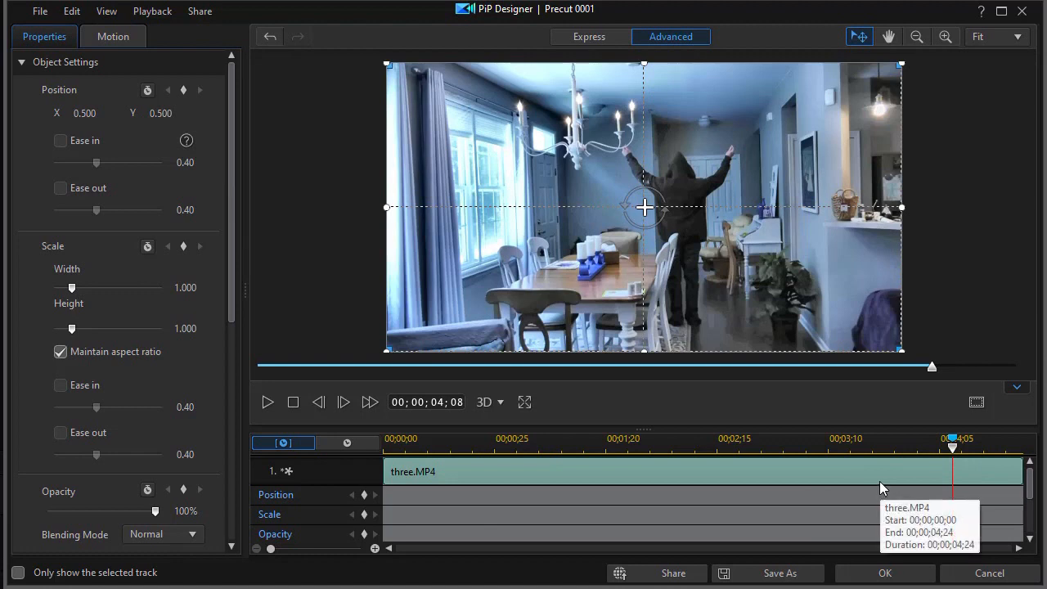
pyautogui.press('.')
pyautogui.press('.')
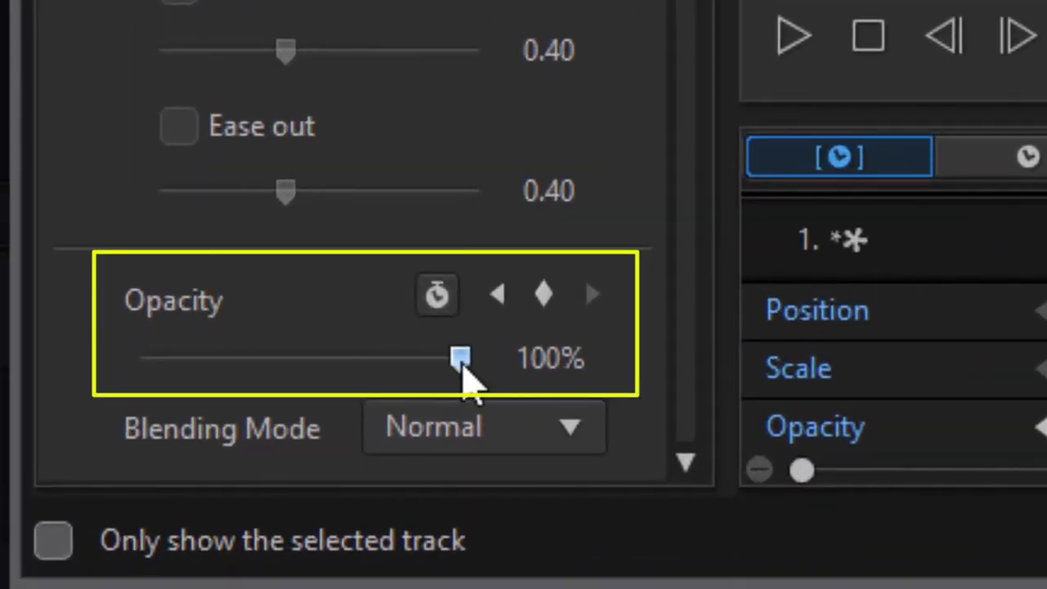
pyautogui.moveTo(462, 362); pyautogui.dragTo(176, 396)
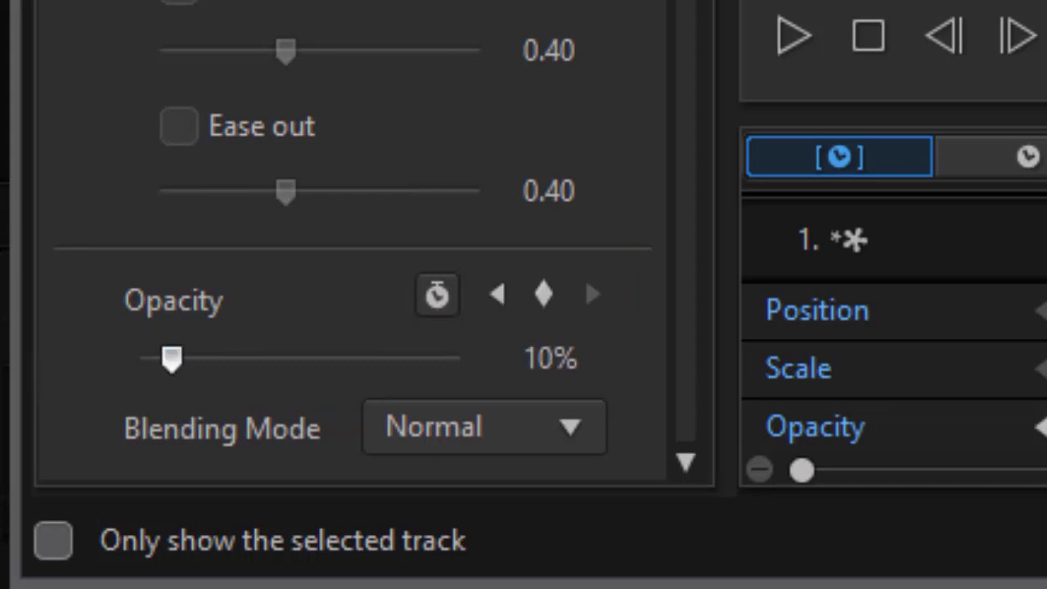
pyautogui.moveTo(173, 360); pyautogui.dragTo(58, 345)
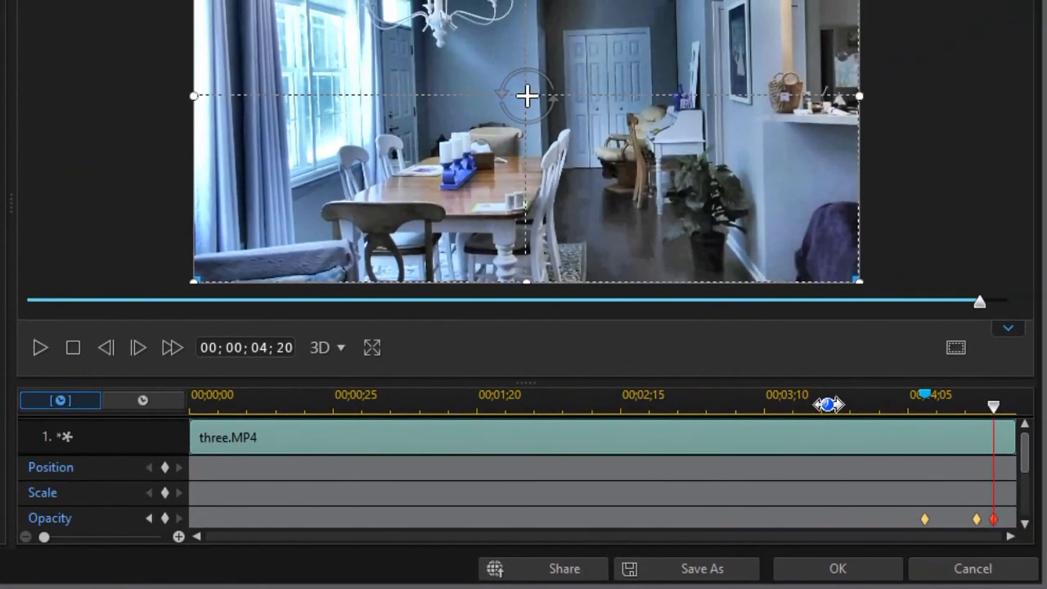
# Preview the opacity fade from mid-clip and apply the PiP Designer changes.
pyautogui.click(825, 406)
pyautogui.moveTo(827, 407); pyautogui.dragTo(603, 431)
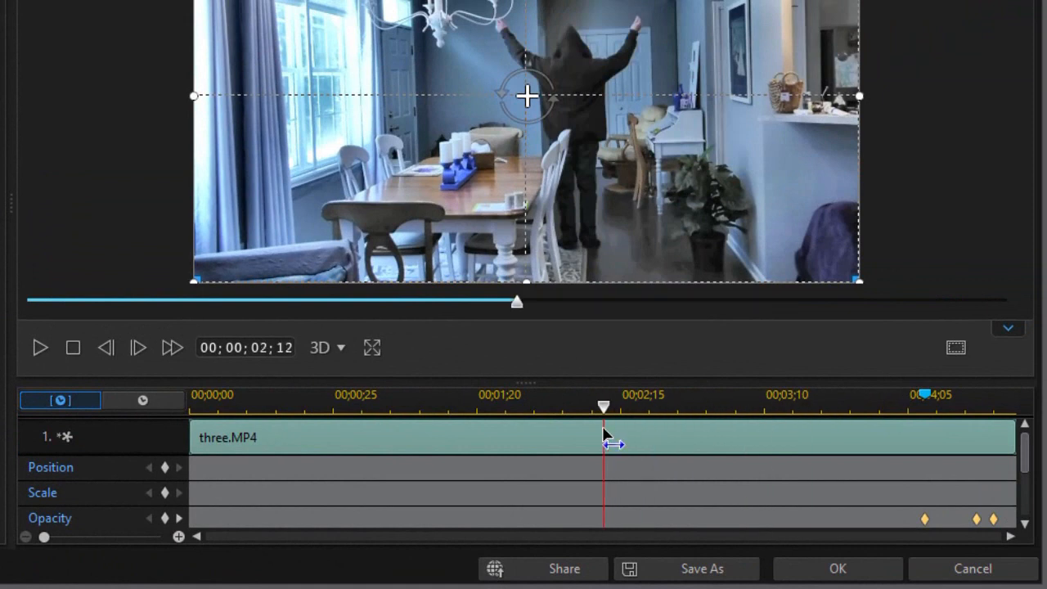
pyautogui.click(44, 347)
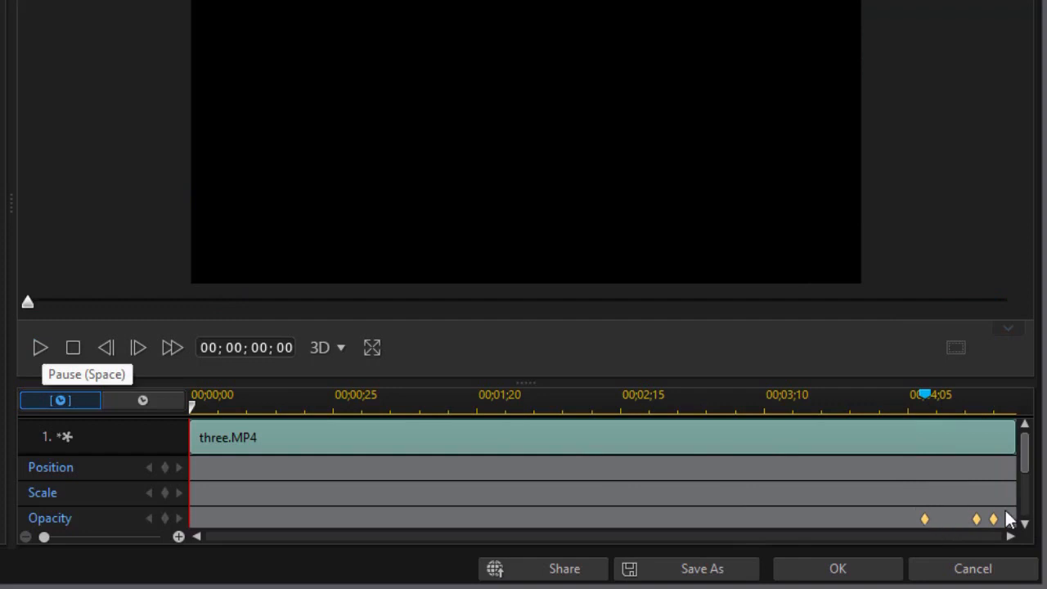
pyautogui.click(849, 577)
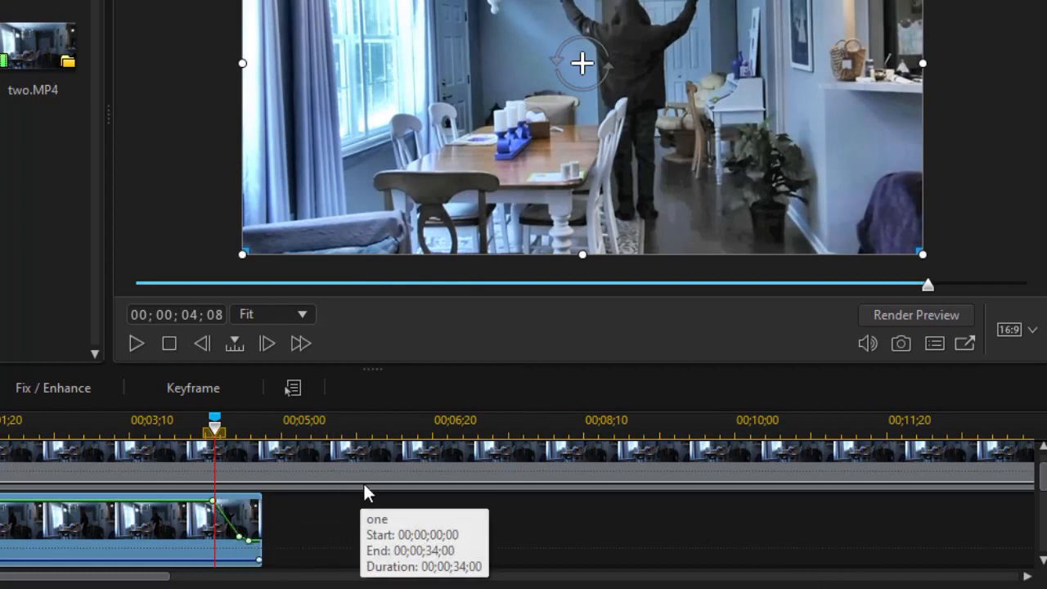
# Unlink the track 2 clip's video and audio, then delete its audio part.
pyautogui.rightClick(151, 533)
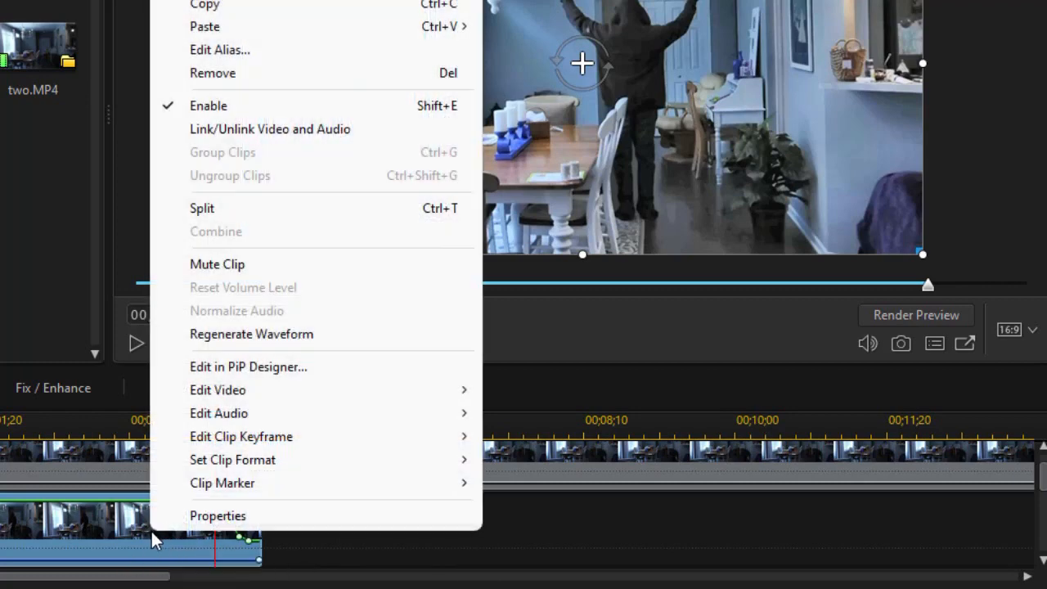
pyautogui.click(270, 128)
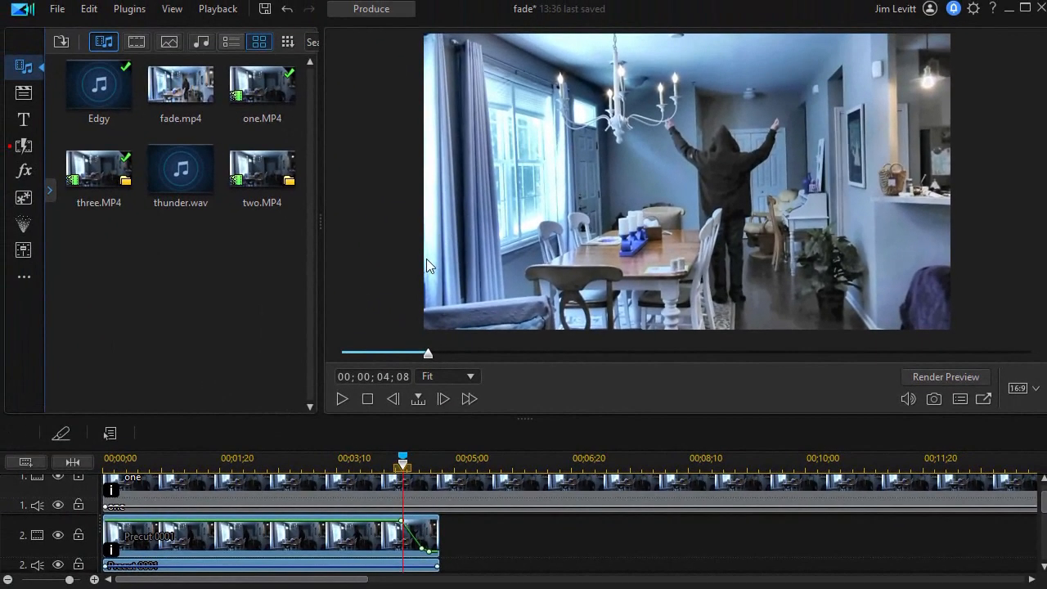
pyautogui.click(531, 555)
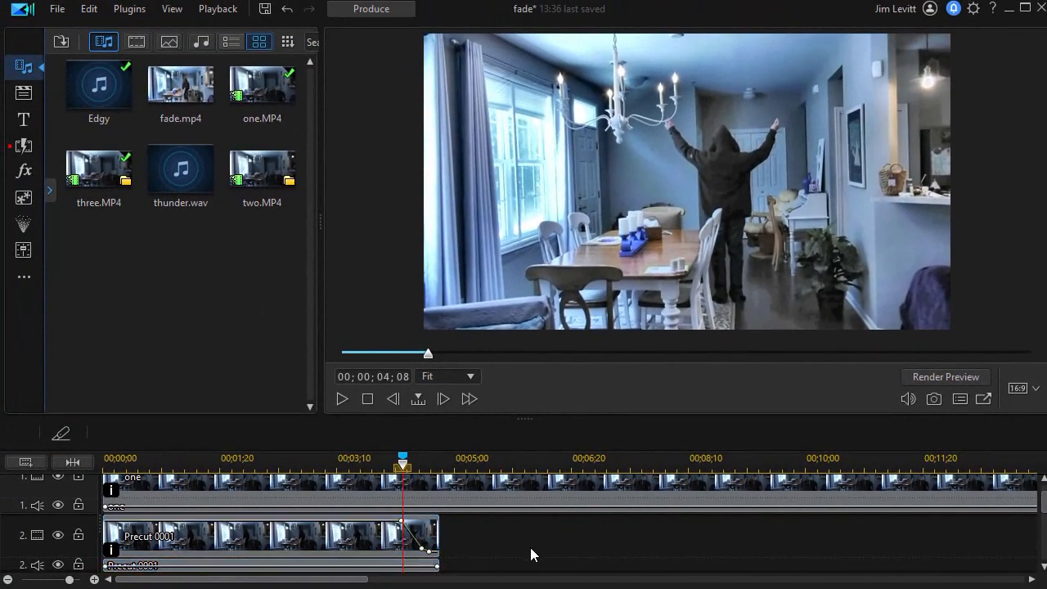
pyautogui.click(336, 566)
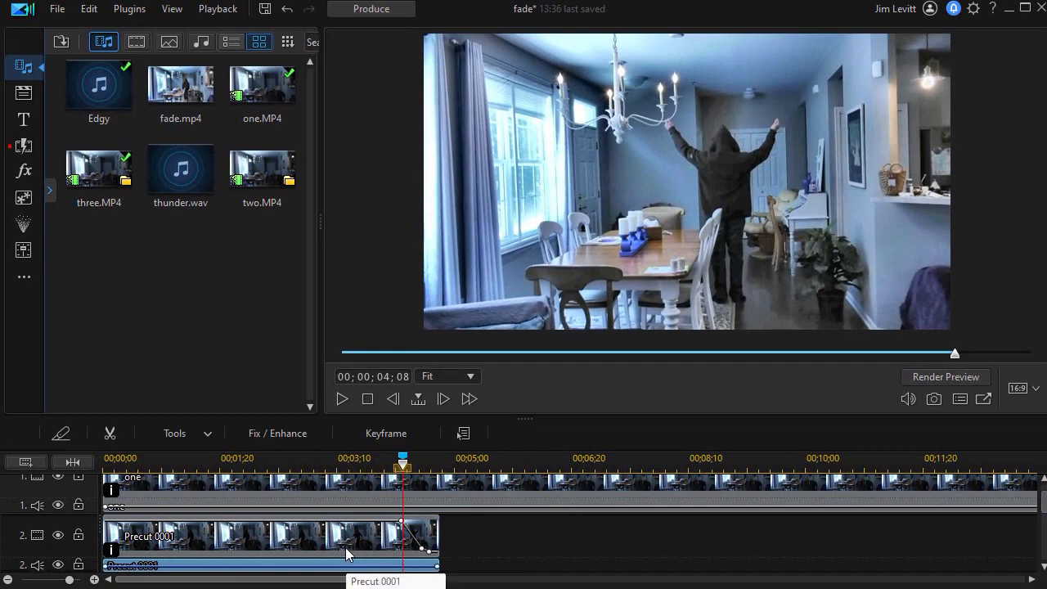
pyautogui.press('Delete')
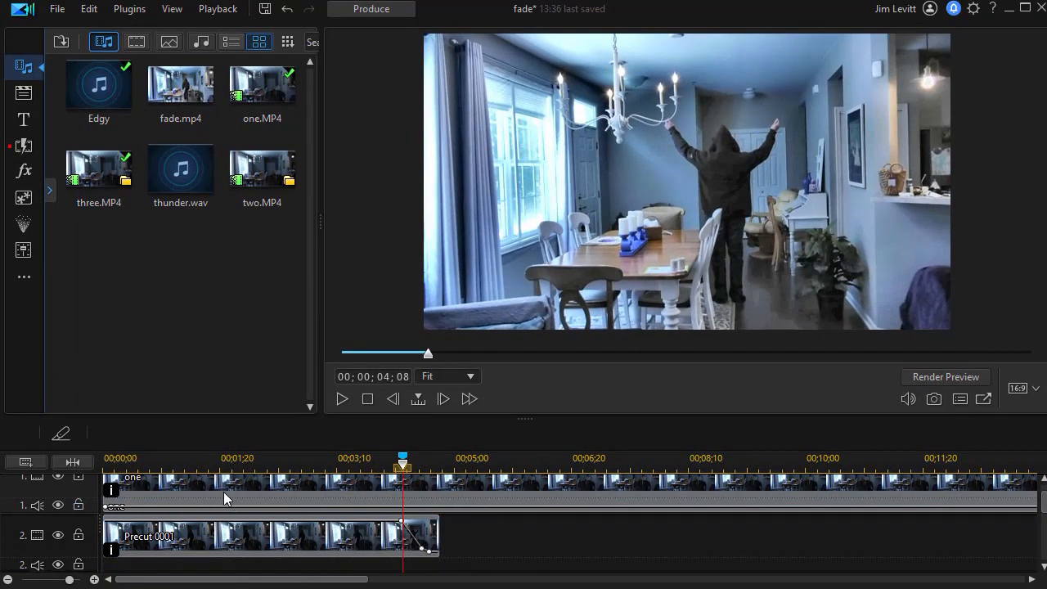
# Disable the first audio track.
pyautogui.click(58, 507)
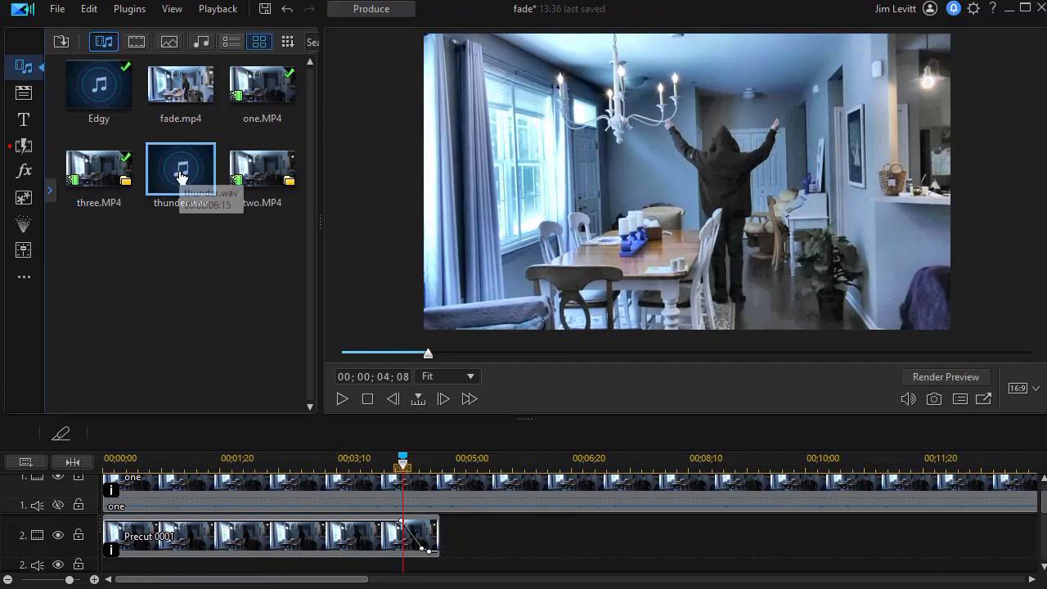
# Place thunder.wav on track 2's audio at the marker, then nudge it a few frames earlier.
pyautogui.moveTo(178, 167); pyautogui.dragTo(412, 504)
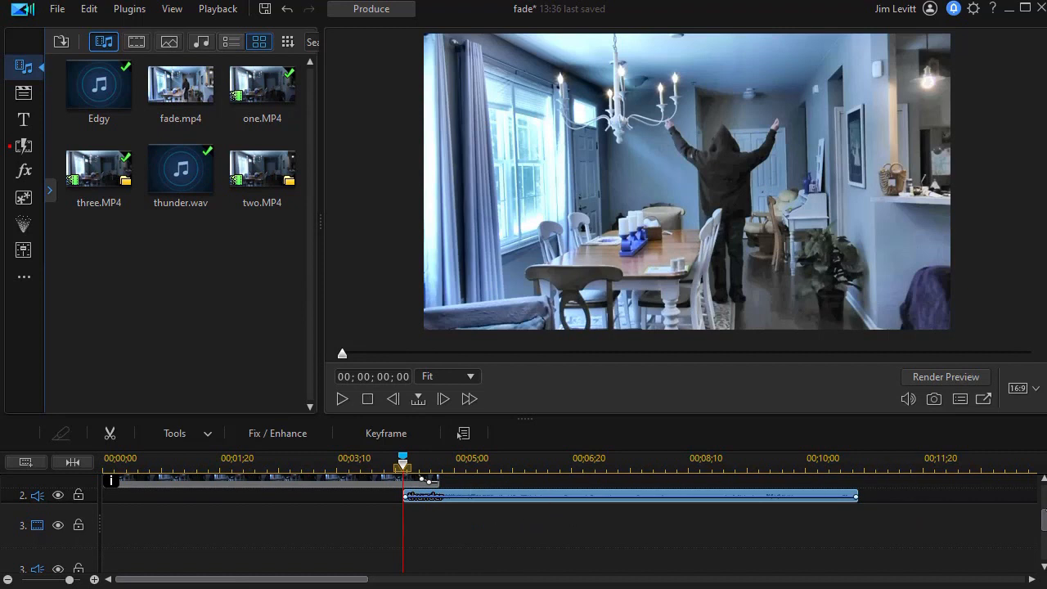
pyautogui.scroll(2, 457, 434)
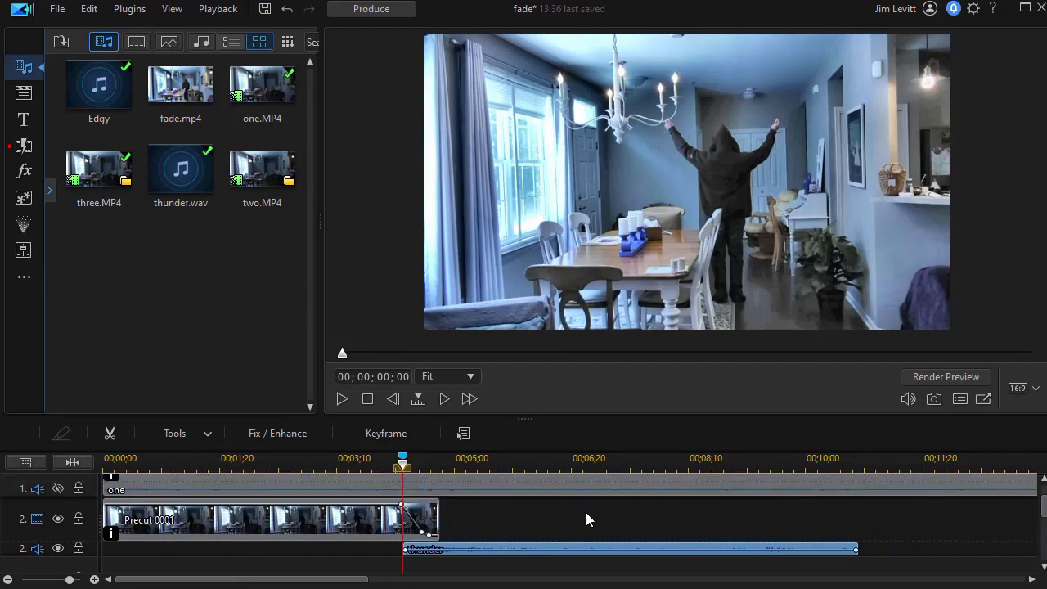
pyautogui.moveTo(475, 458); pyautogui.dragTo(959, 460)
pyautogui.moveTo(565, 463); pyautogui.dragTo(895, 456)
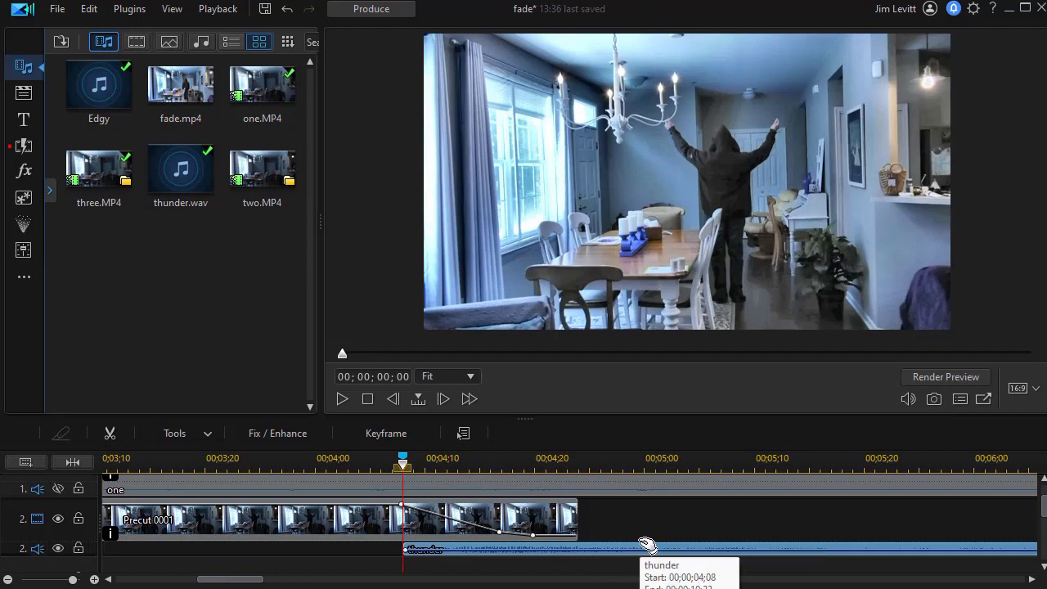
pyautogui.moveTo(646, 546); pyautogui.dragTo(620, 549)
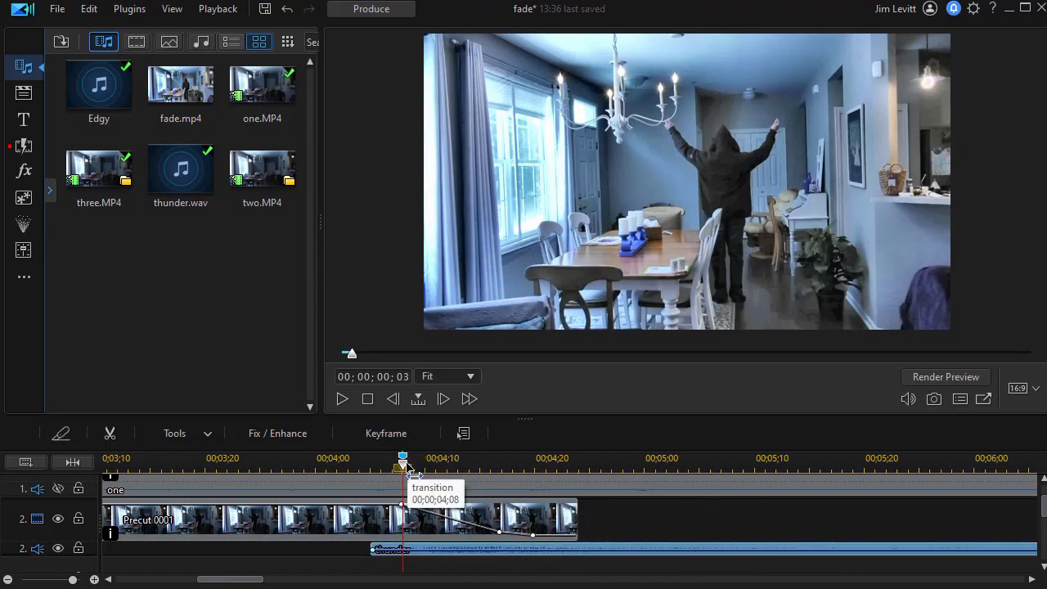
# Preview the thunder and fade playing from just before the marker.
pyautogui.moveTo(404, 472); pyautogui.dragTo(242, 479)
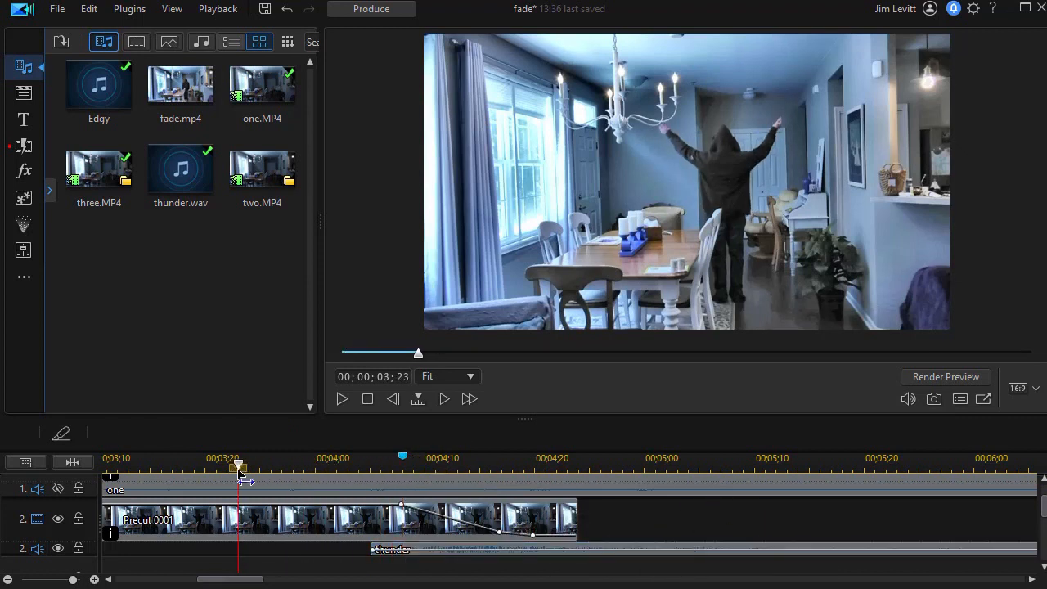
pyautogui.click(342, 398)
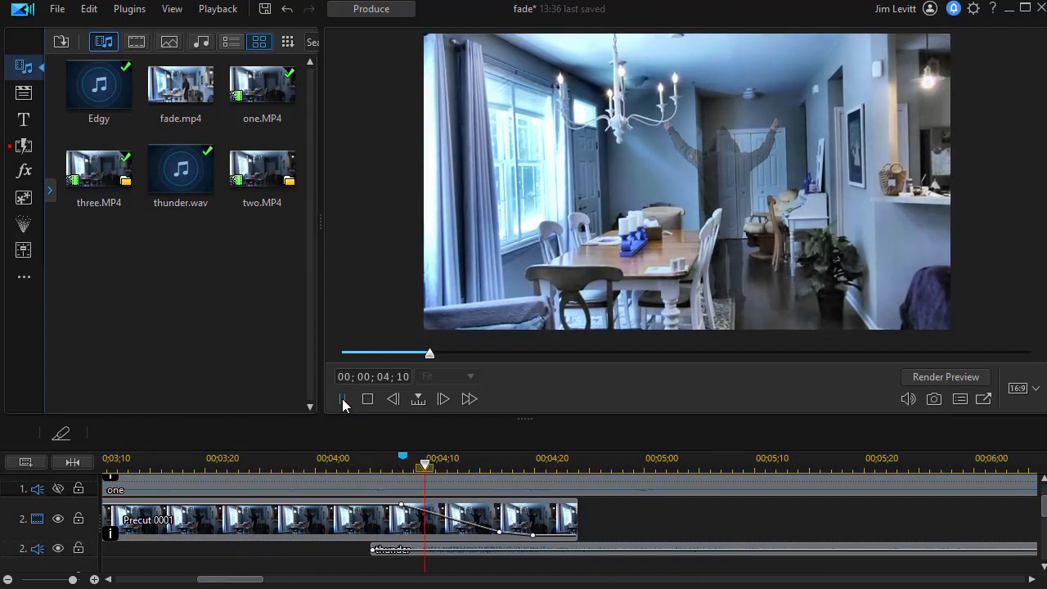
pyautogui.click(342, 399)
pyautogui.moveTo(764, 463); pyautogui.dragTo(154, 482)
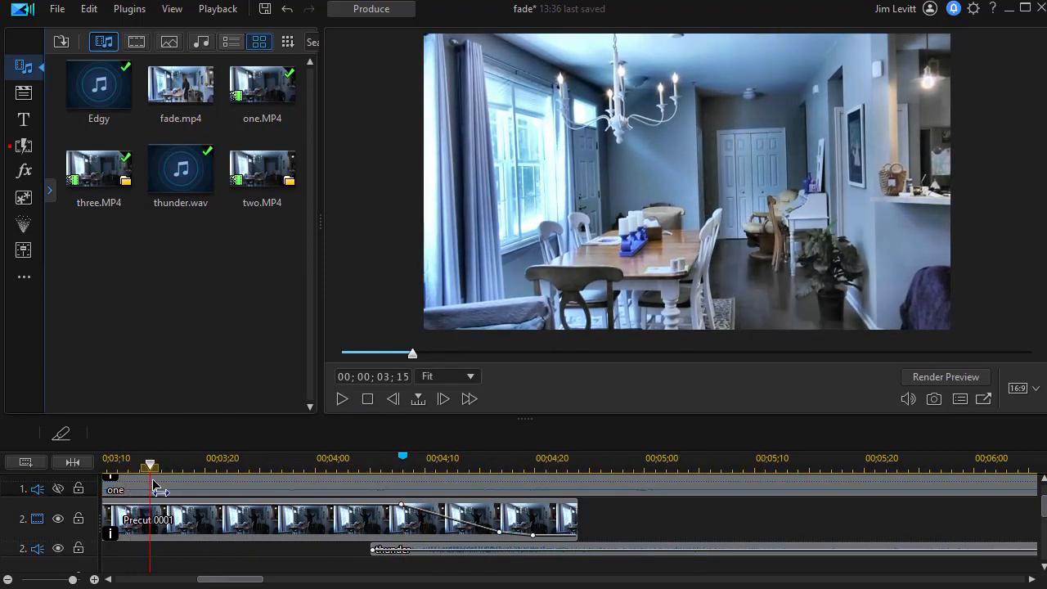
pyautogui.click(341, 400)
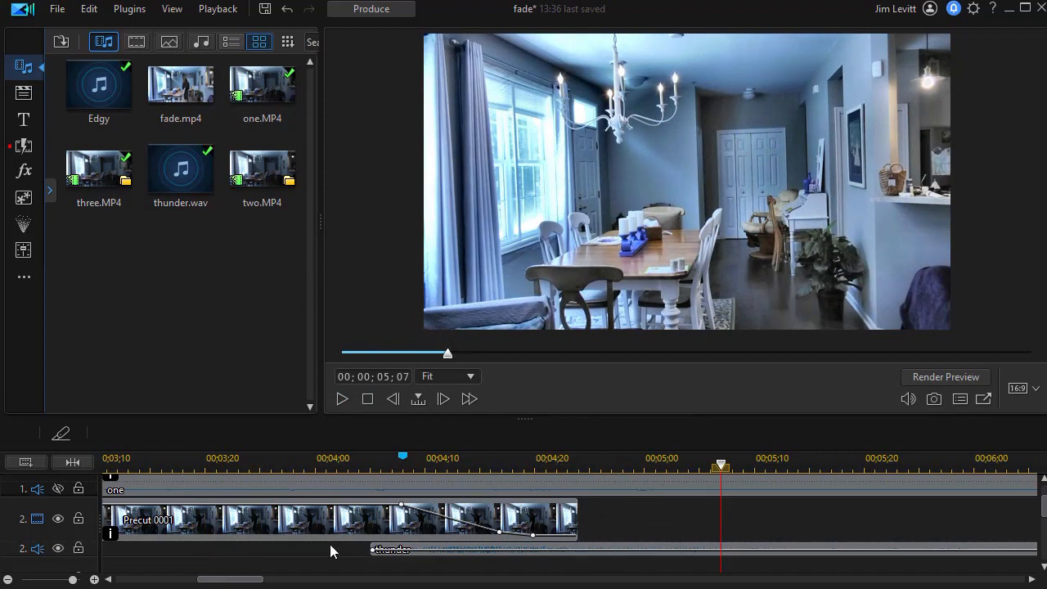
# Add one effect track positioned above track 3.
pyautogui.rightClick(595, 513)
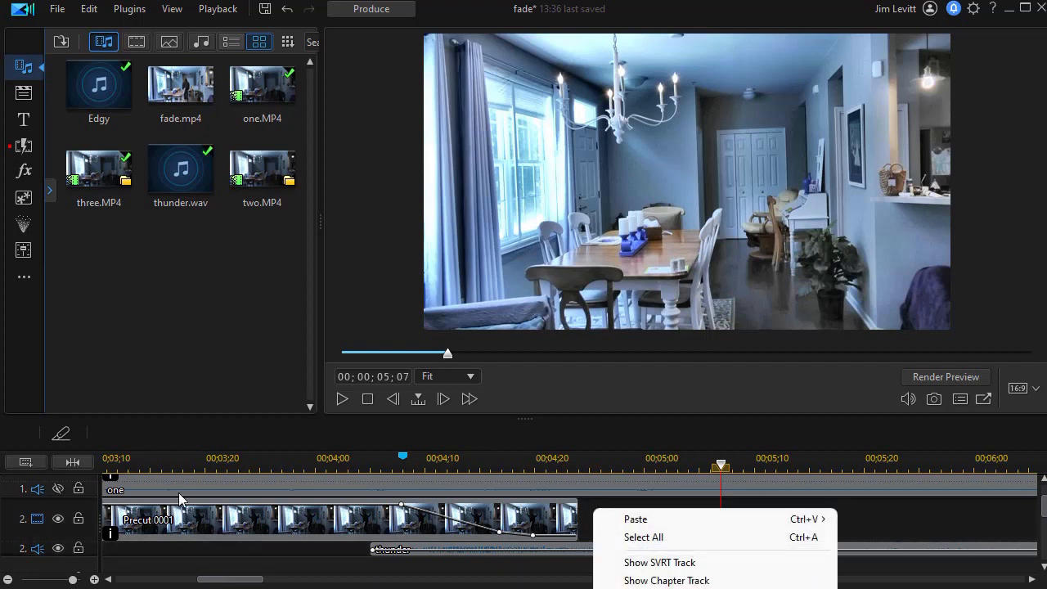
pyautogui.click(527, 423)
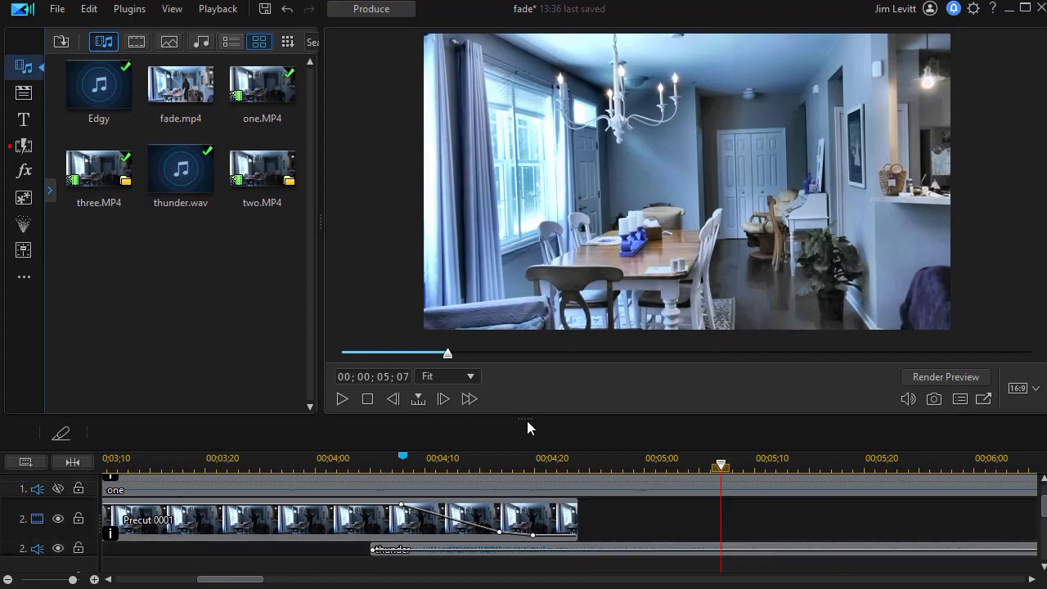
pyautogui.moveTo(525, 421); pyautogui.dragTo(525, 214)
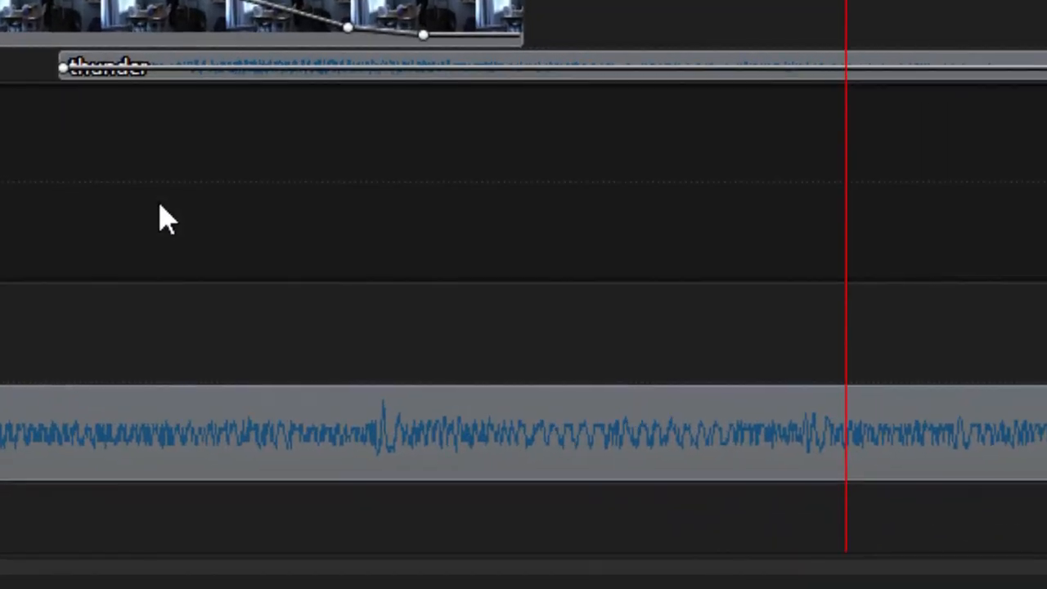
pyautogui.rightClick(412, 405)
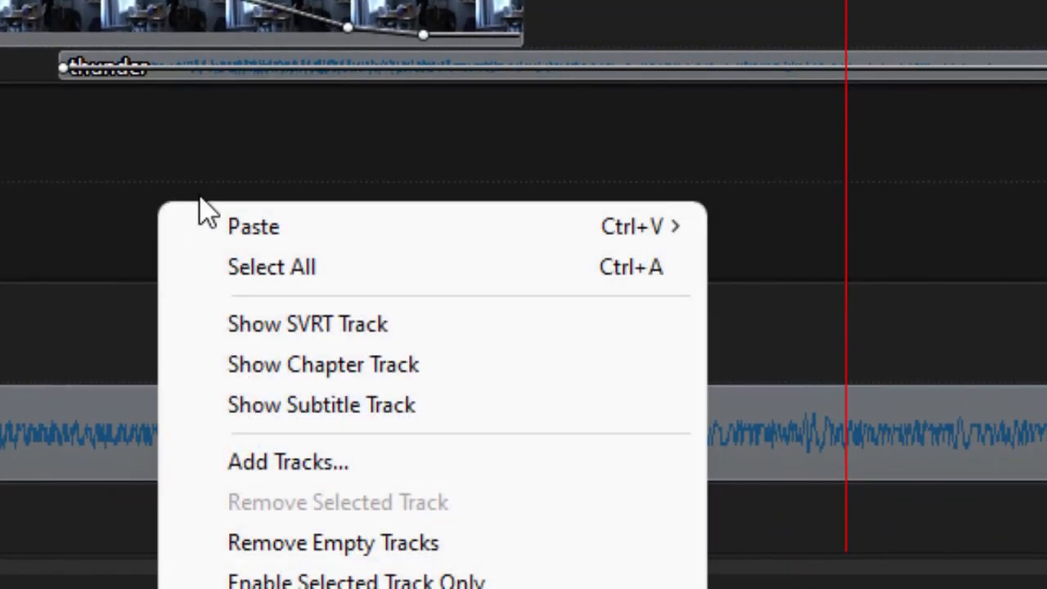
pyautogui.click(360, 470)
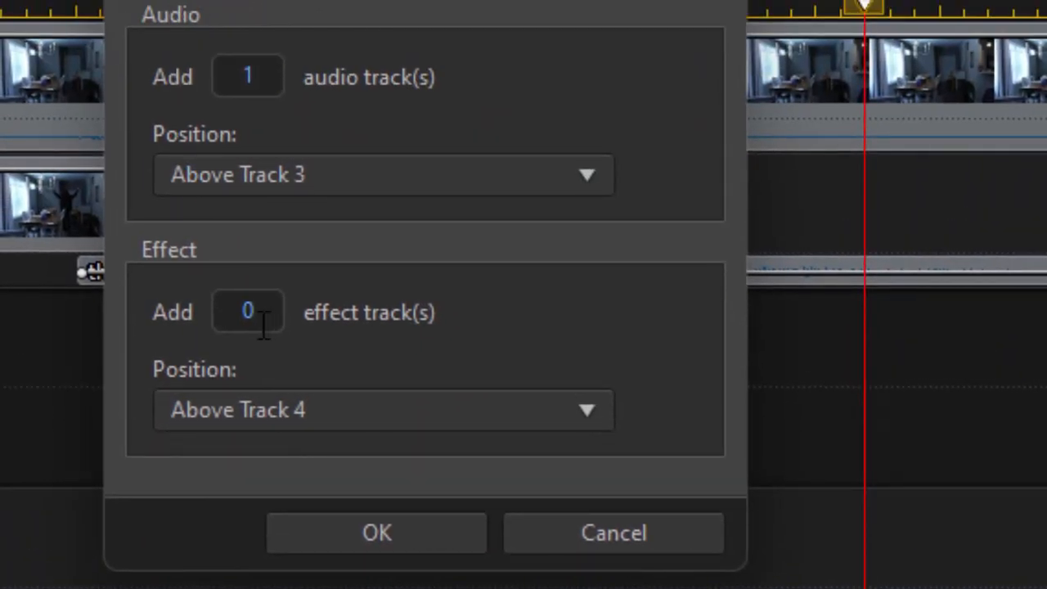
pyautogui.moveTo(255, 313); pyautogui.dragTo(214, 312)
pyautogui.write('1')
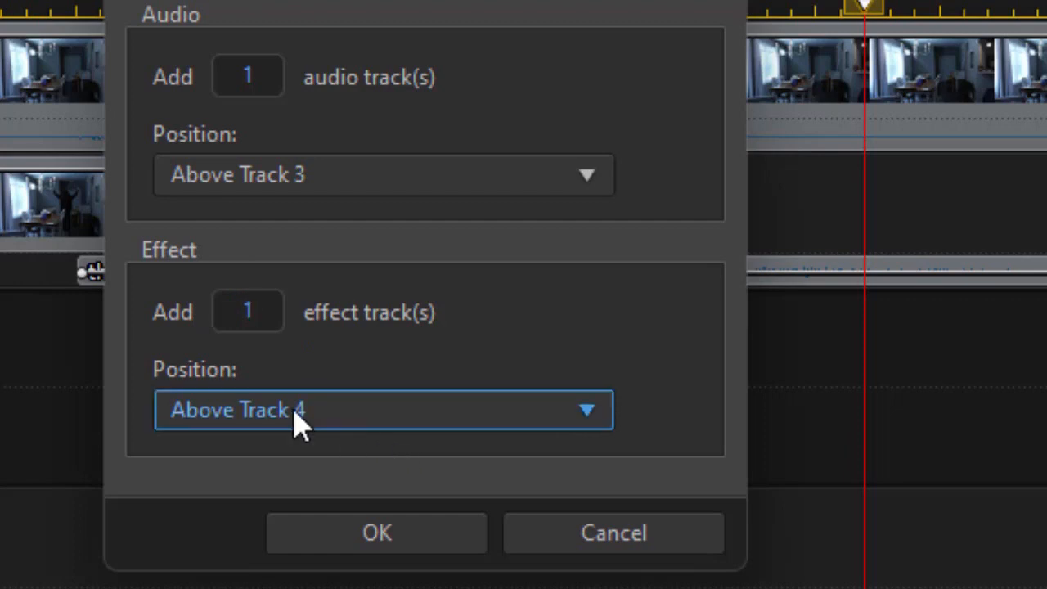
pyautogui.click(592, 420)
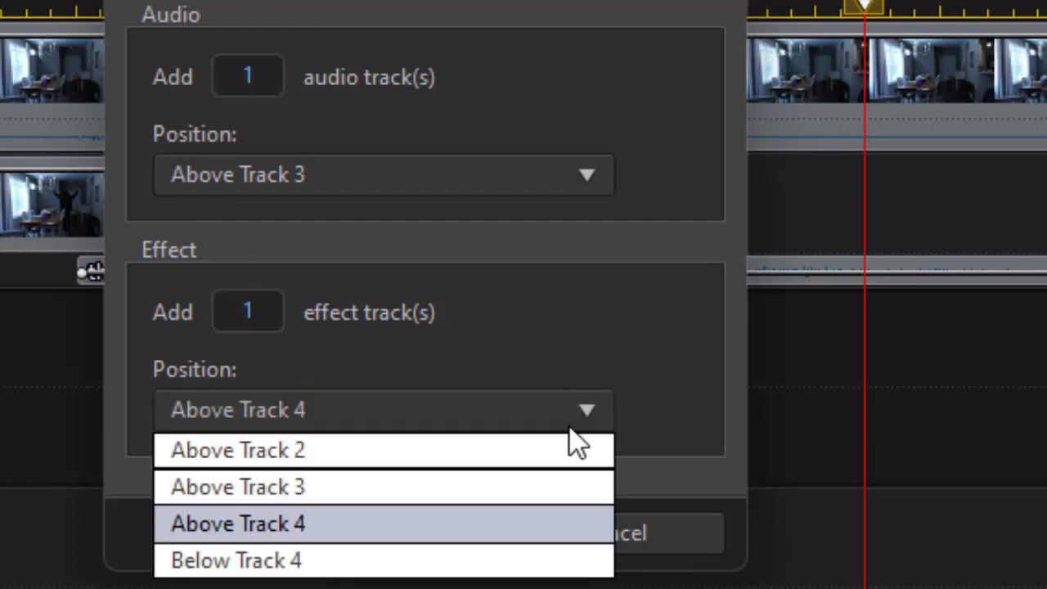
pyautogui.click(474, 491)
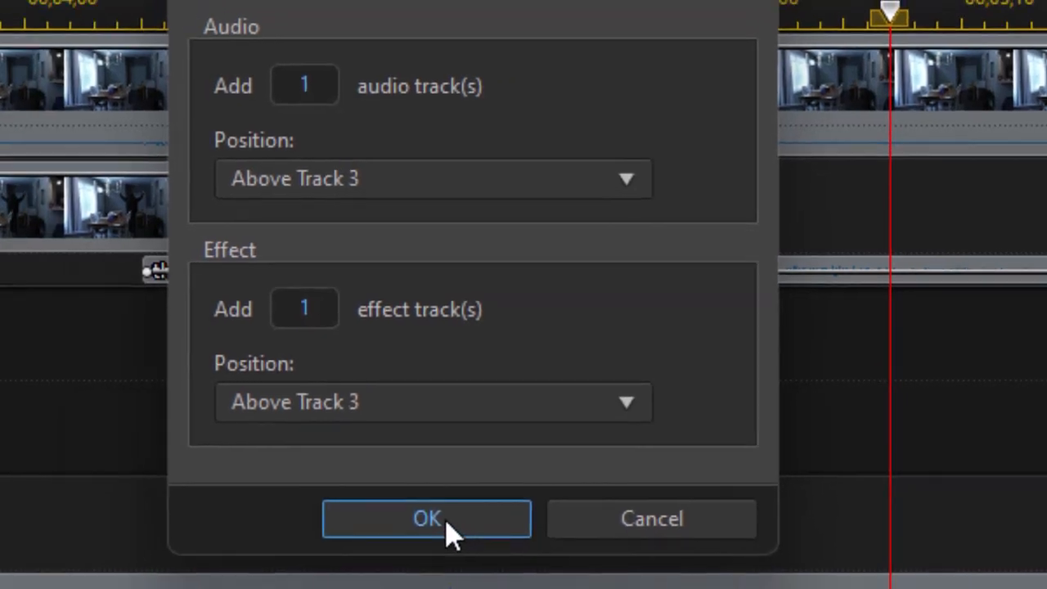
pyautogui.click(463, 532)
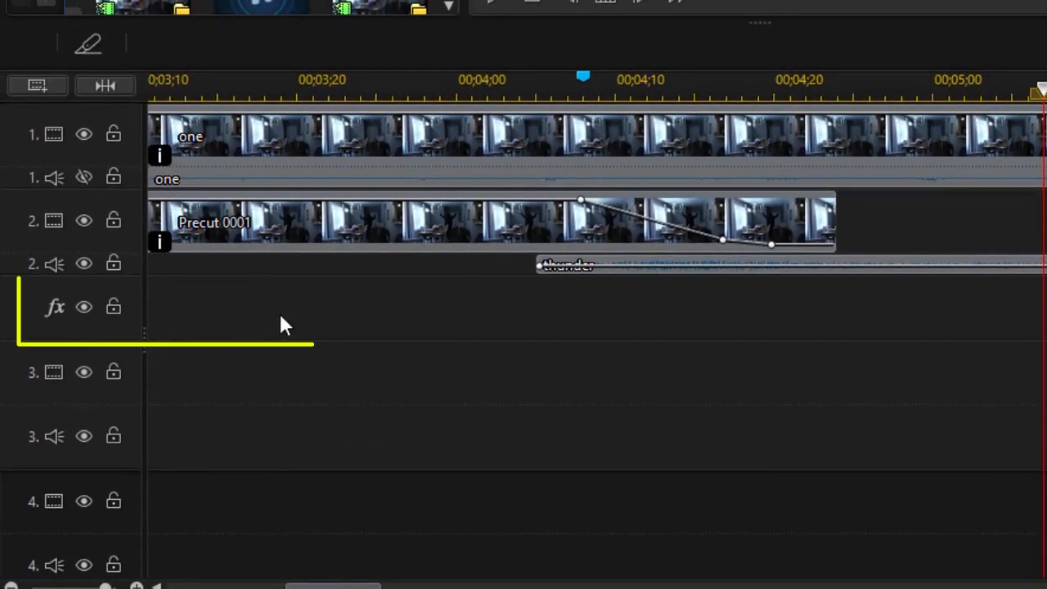
# Search the effects library for "ligh" and place the Lightning effect on the new effect track near the thunder.
pyautogui.moveTo(754, 19); pyautogui.dragTo(753, 303)
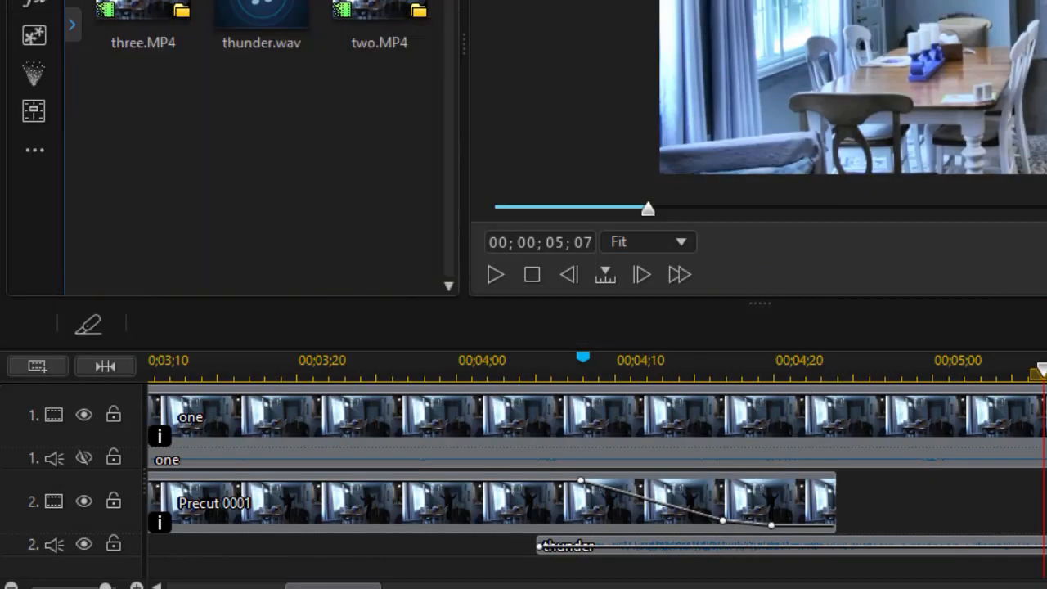
pyautogui.scroll(-3, 596, 478)
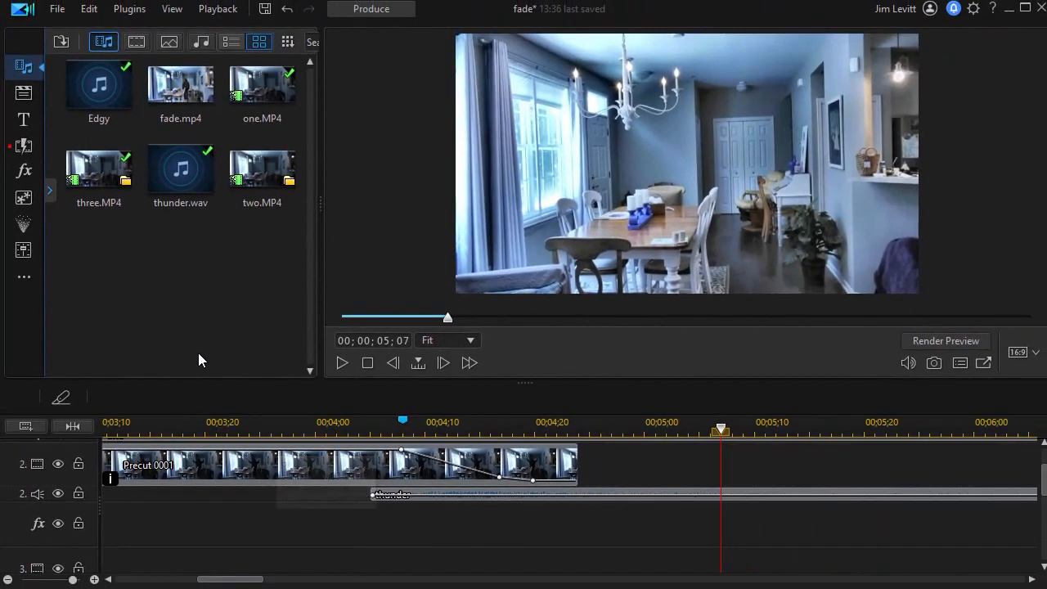
pyautogui.click(24, 173)
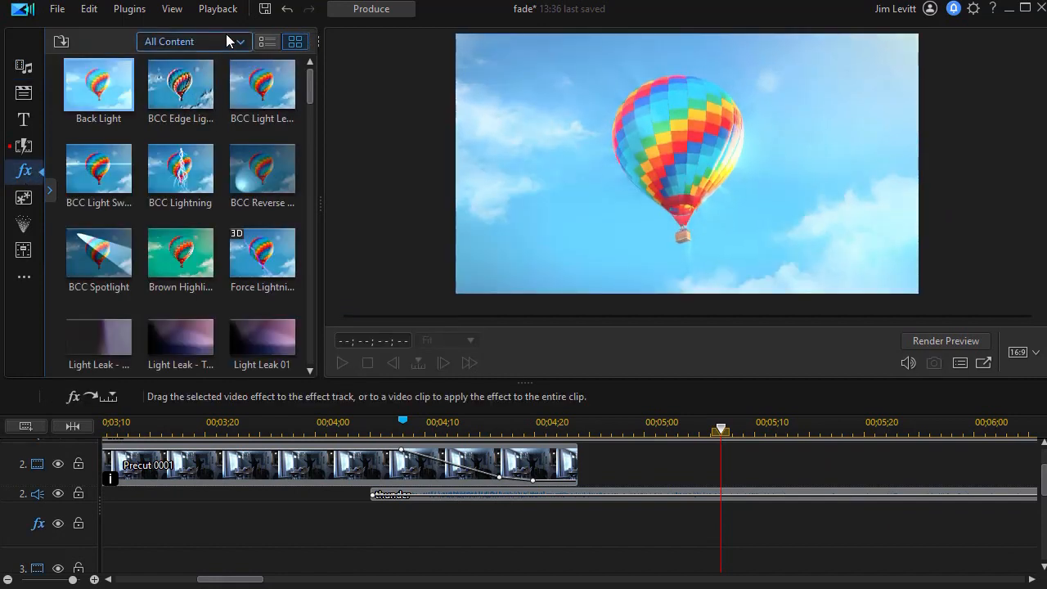
pyautogui.moveTo(319, 204); pyautogui.dragTo(566, 211)
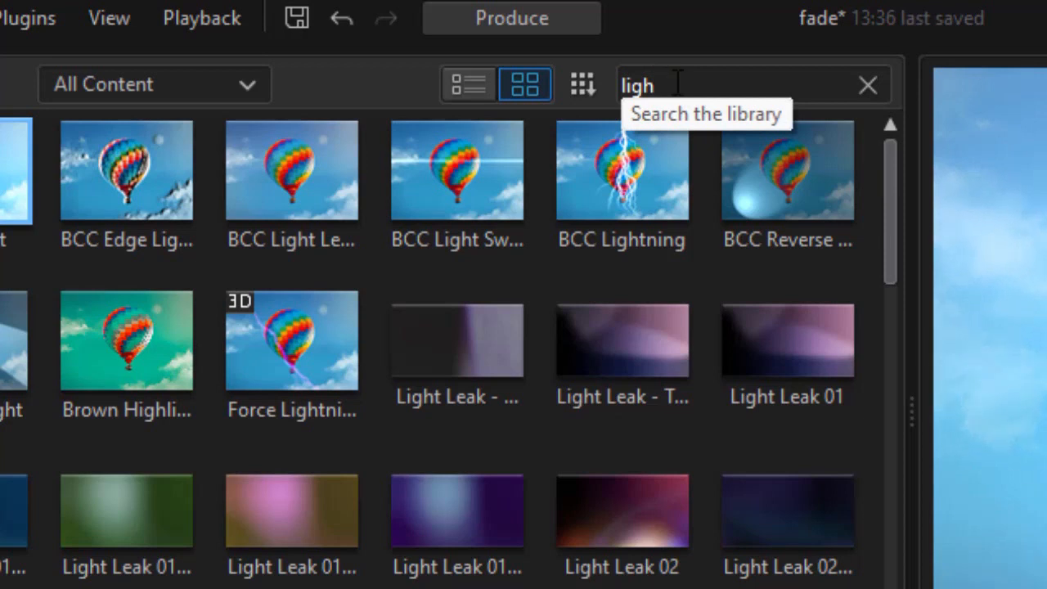
pyautogui.click(687, 75)
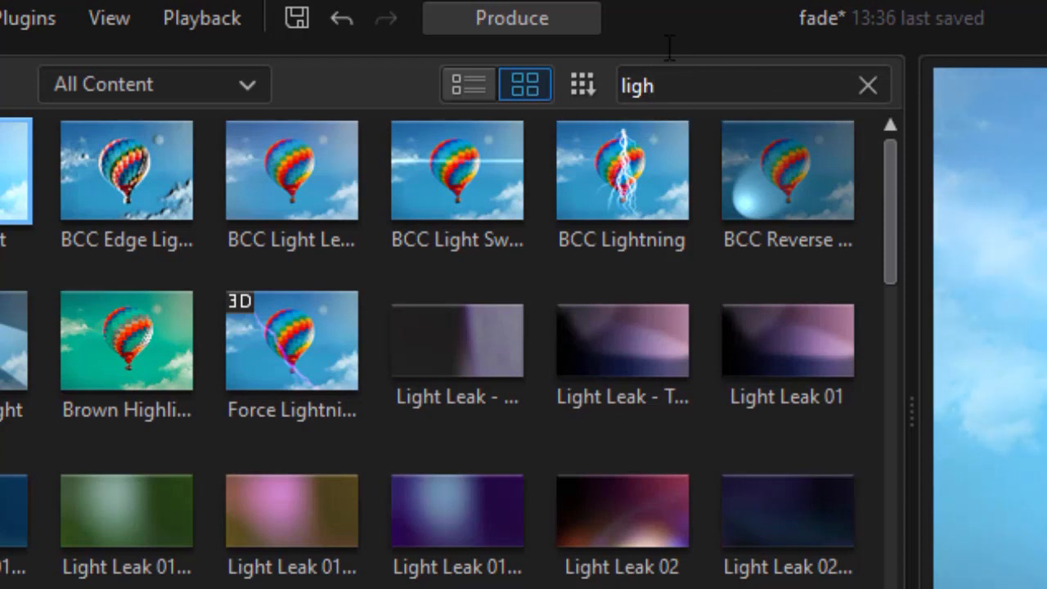
pyautogui.moveTo(894, 236); pyautogui.dragTo(891, 588)
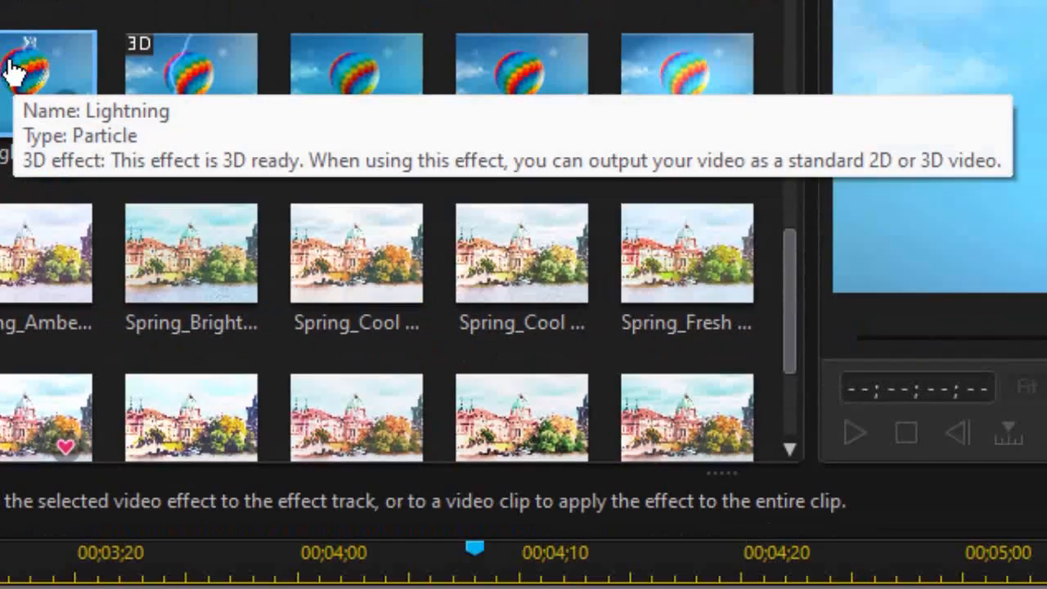
pyautogui.moveTo(15, 72); pyautogui.dragTo(306, 456)
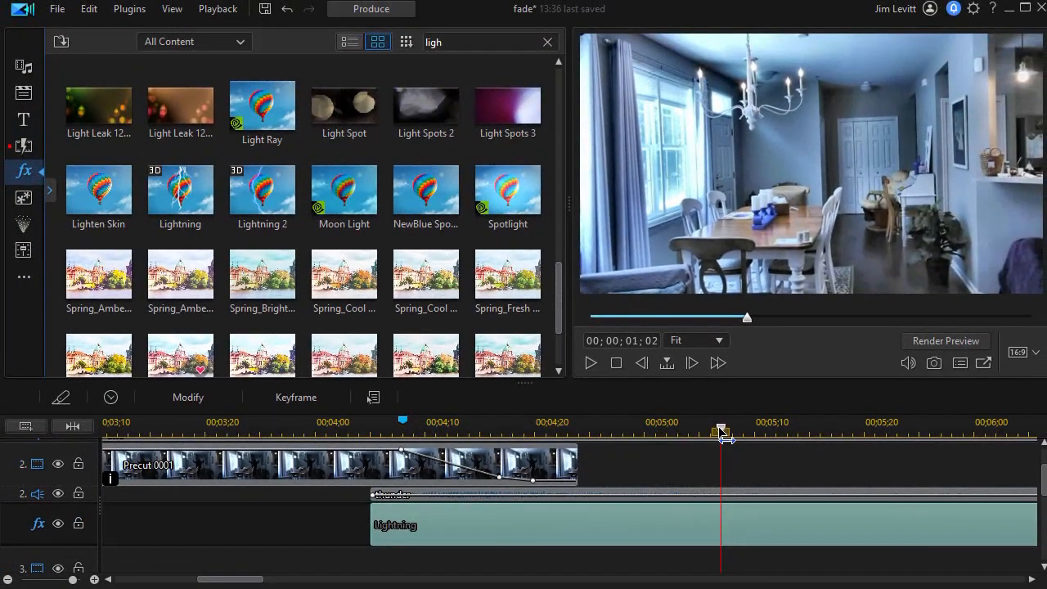
# Preview the Lightning effect playing over the scene.
pyautogui.moveTo(721, 434); pyautogui.dragTo(331, 464)
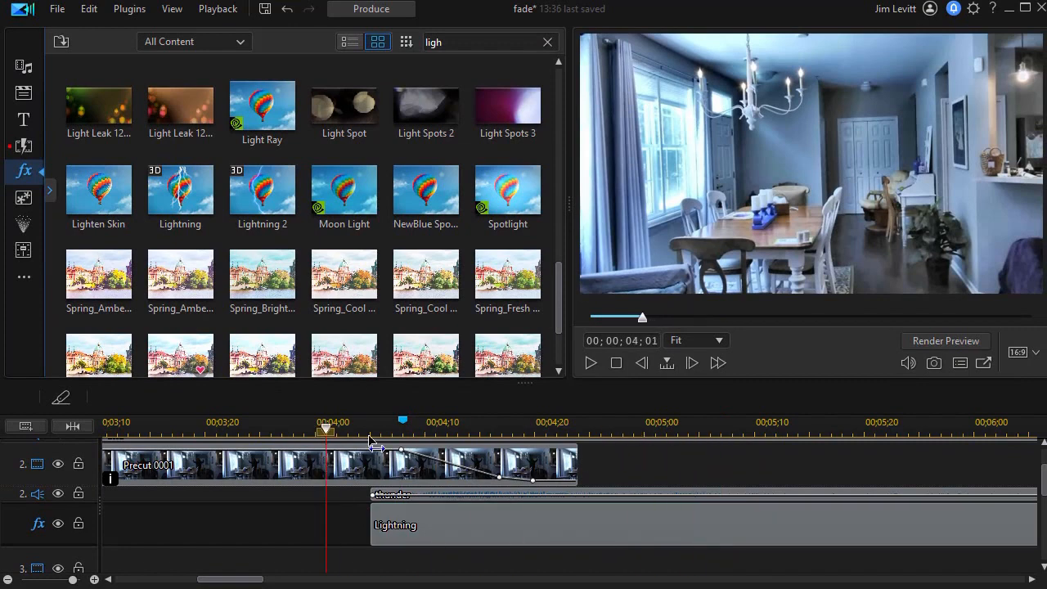
pyautogui.click(590, 363)
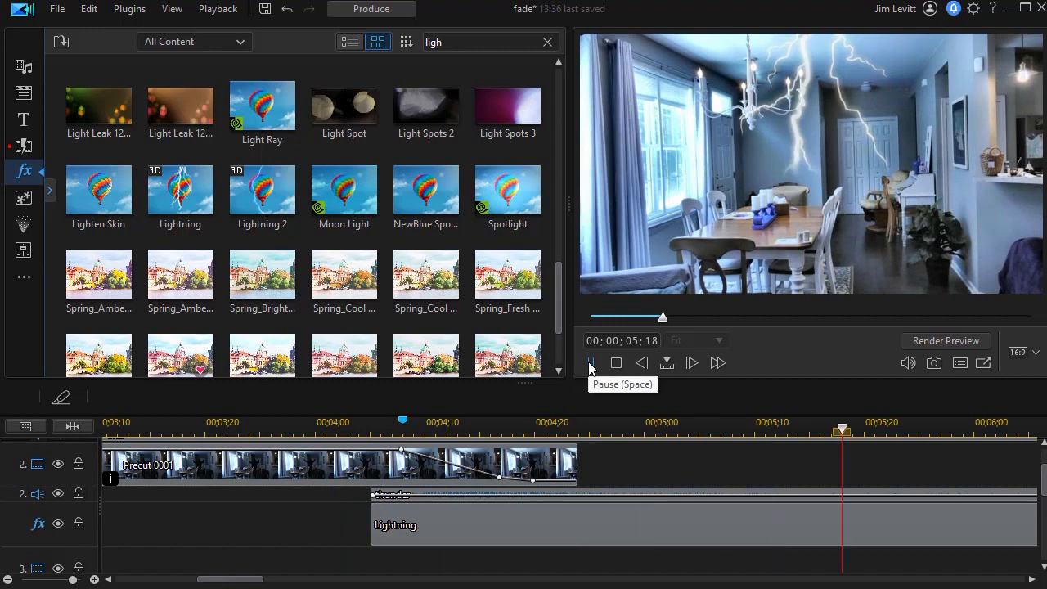
pyautogui.click(589, 363)
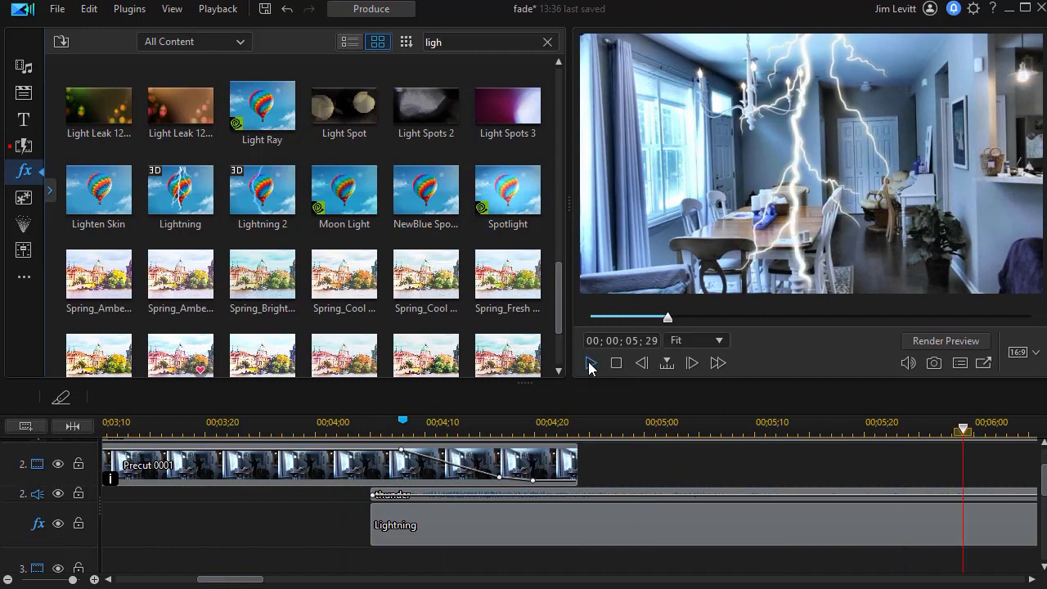
# Open the Lightning effect's settings and reduce its Size to 63.
pyautogui.click(448, 519)
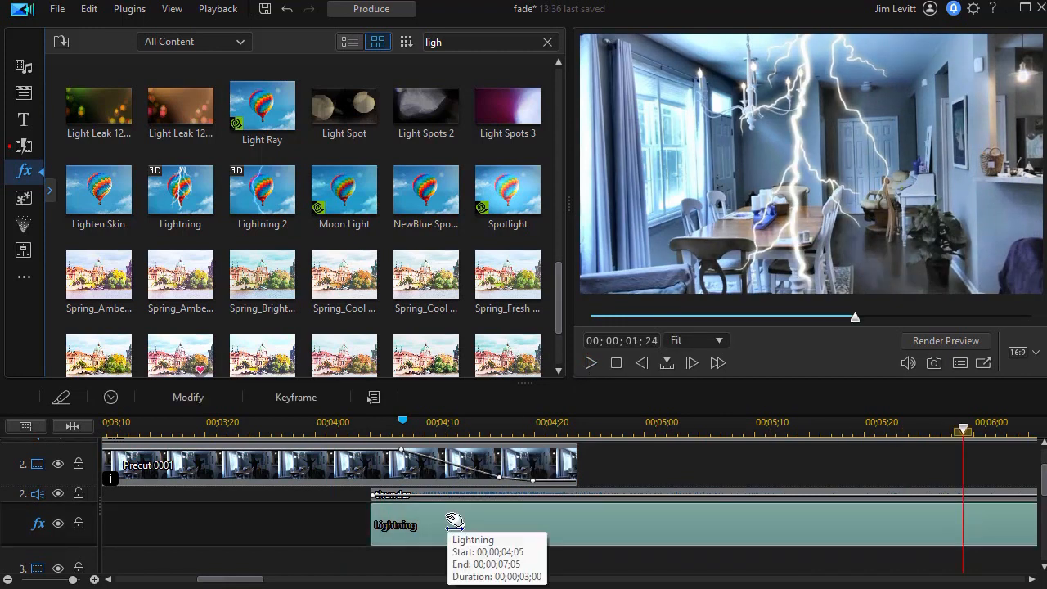
pyautogui.click(194, 396)
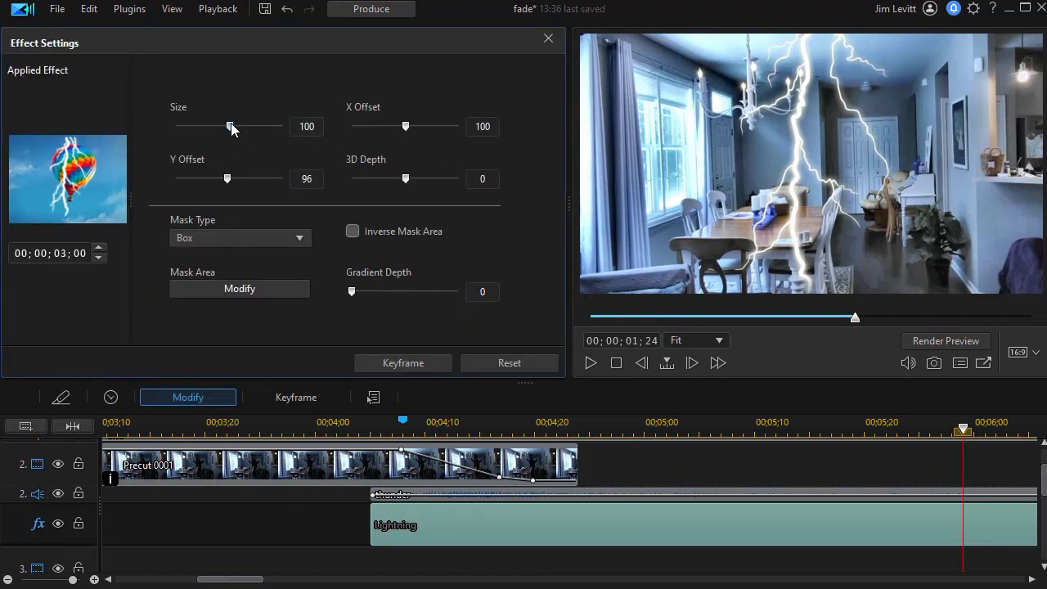
pyautogui.moveTo(230, 126); pyautogui.dragTo(210, 127)
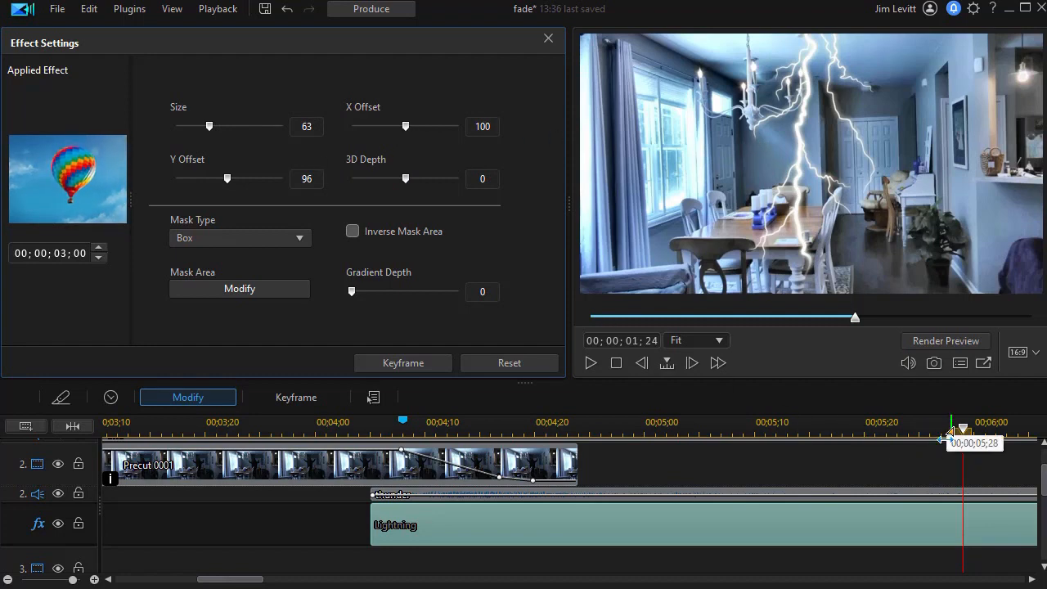
# Move the Lightning effect clip earlier on the effect track so it starts at about 00;00;04;00.
pyautogui.moveTo(962, 430); pyautogui.dragTo(851, 437)
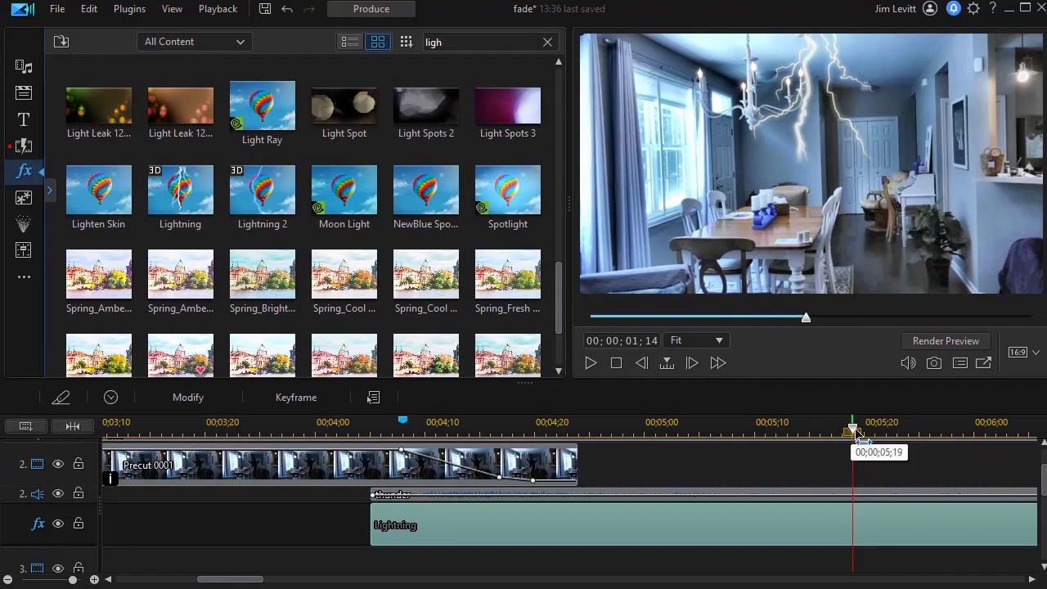
pyautogui.moveTo(852, 431); pyautogui.dragTo(491, 430)
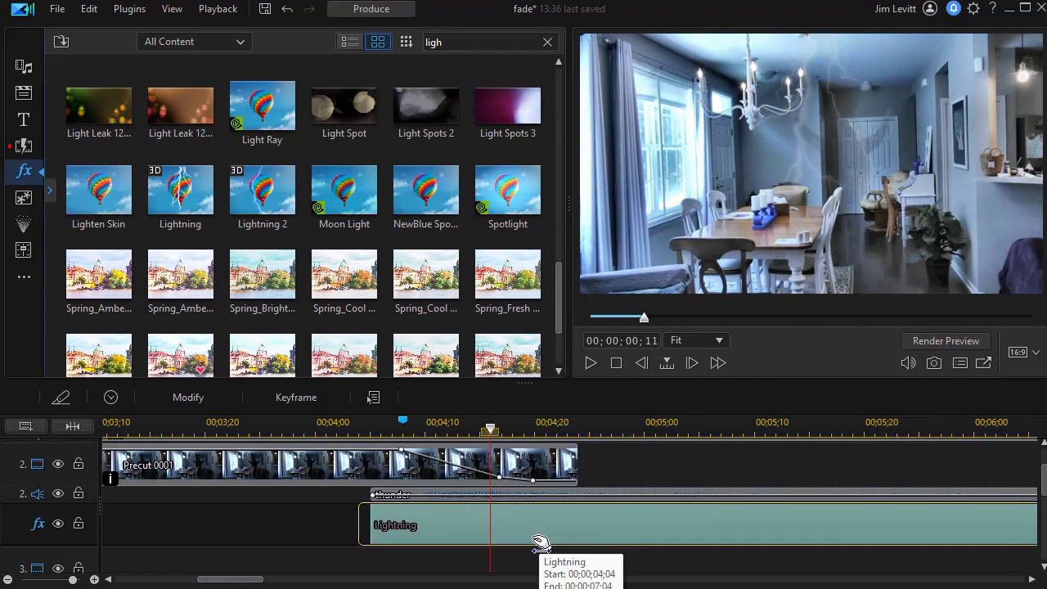
pyautogui.moveTo(523, 543); pyautogui.dragTo(495, 542)
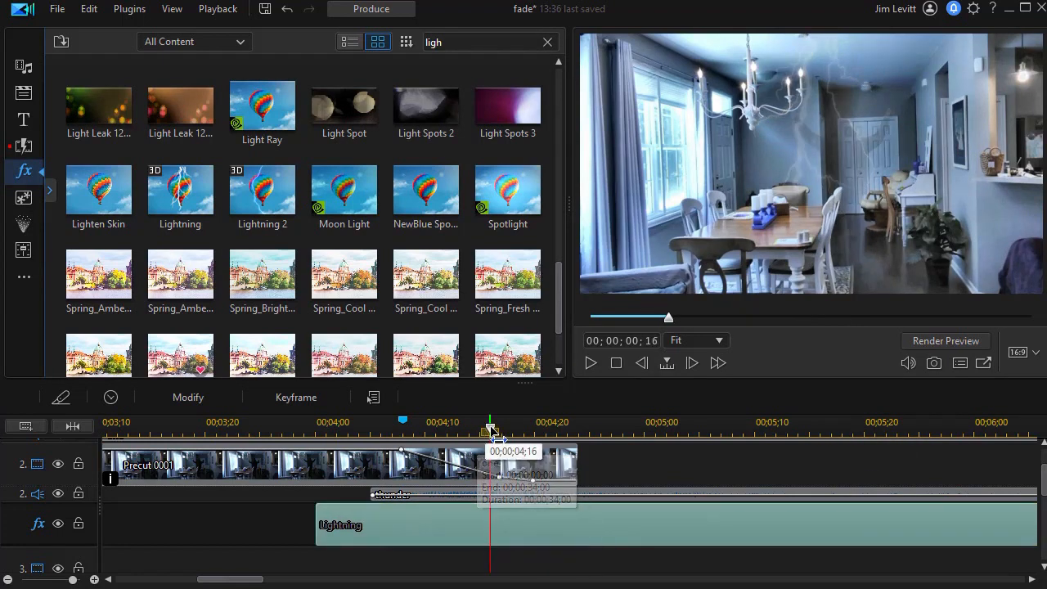
# Open the Lightning effect's settings and raise its X Offset to 118.
pyautogui.moveTo(491, 431); pyautogui.dragTo(447, 431)
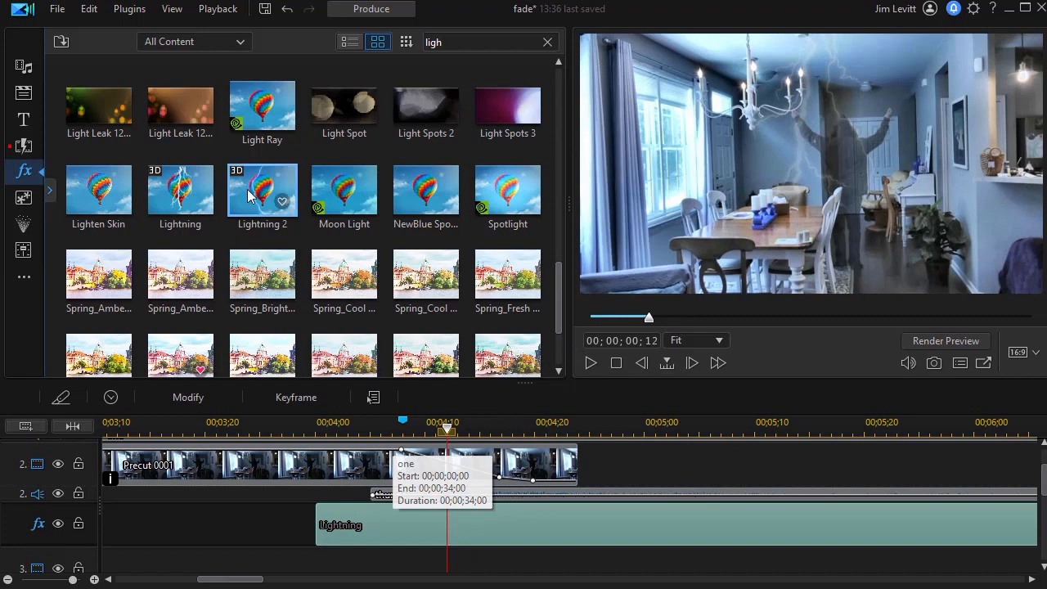
pyautogui.click(197, 396)
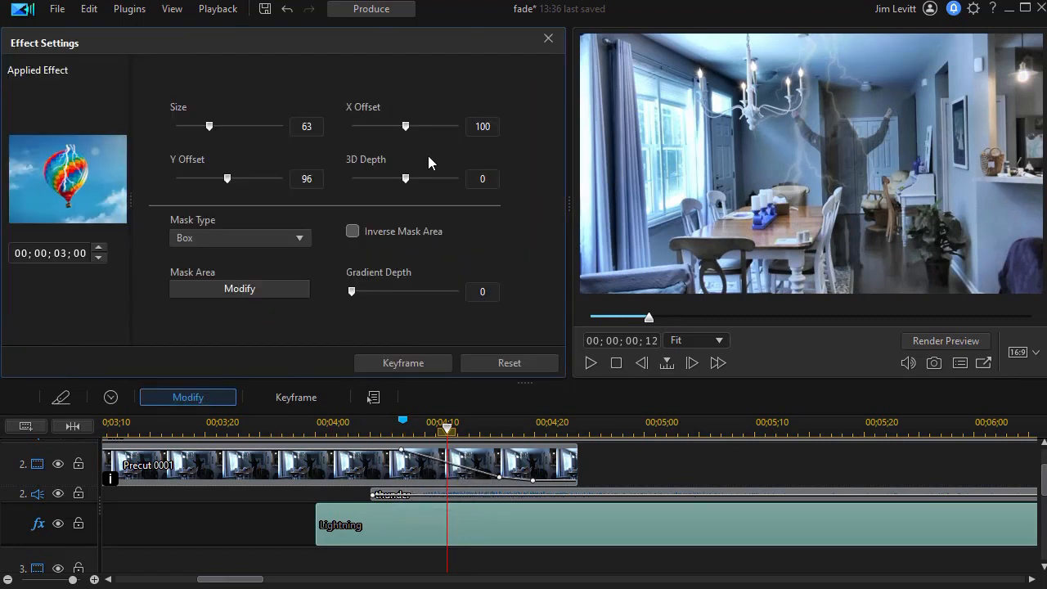
pyautogui.moveTo(406, 128); pyautogui.dragTo(416, 129)
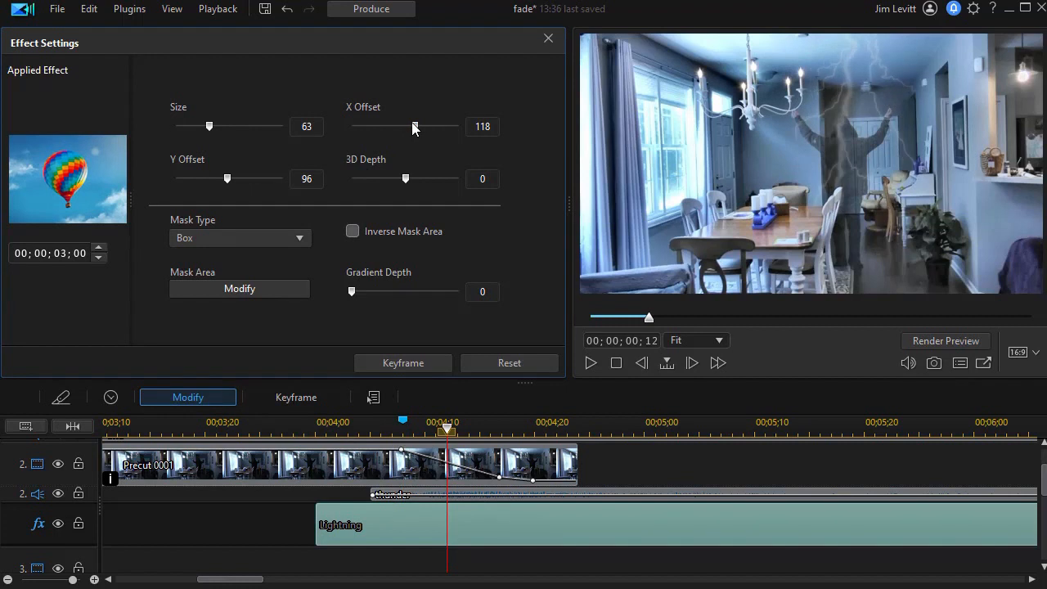
# Modify the effect's mask area, shrinking the box to a narrow region around the central lightning bolt.
pyautogui.click(240, 290)
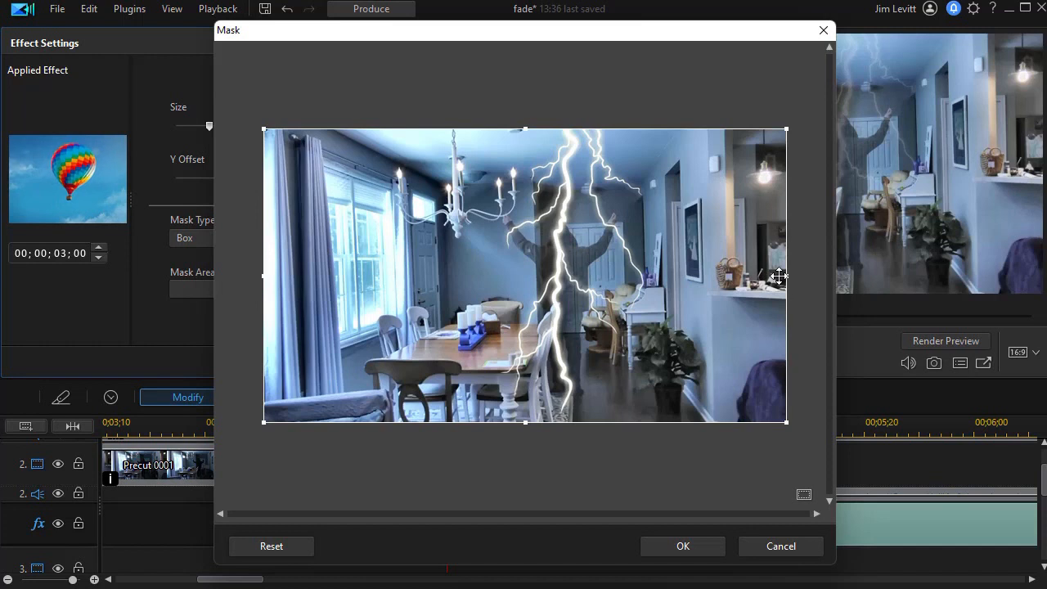
pyautogui.moveTo(682, 276); pyautogui.dragTo(659, 279)
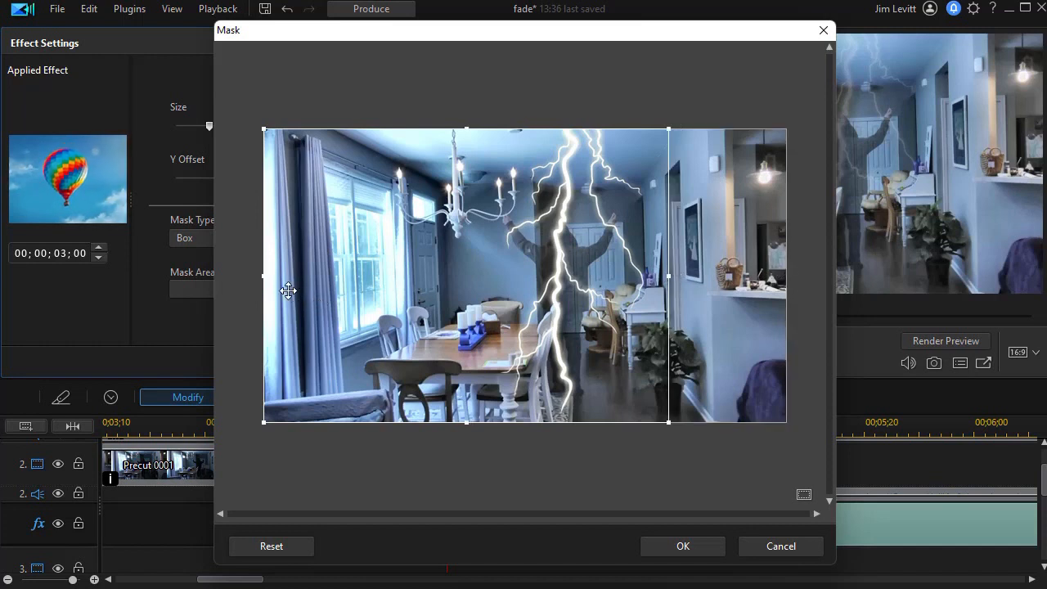
pyautogui.moveTo(269, 275); pyautogui.dragTo(467, 277)
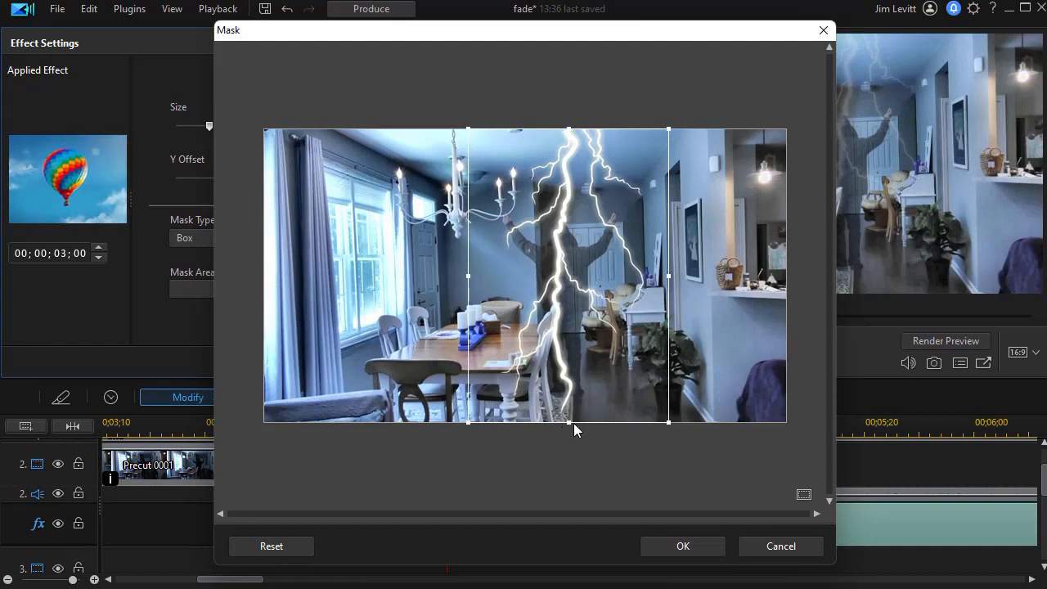
pyautogui.moveTo(572, 408); pyautogui.dragTo(575, 407)
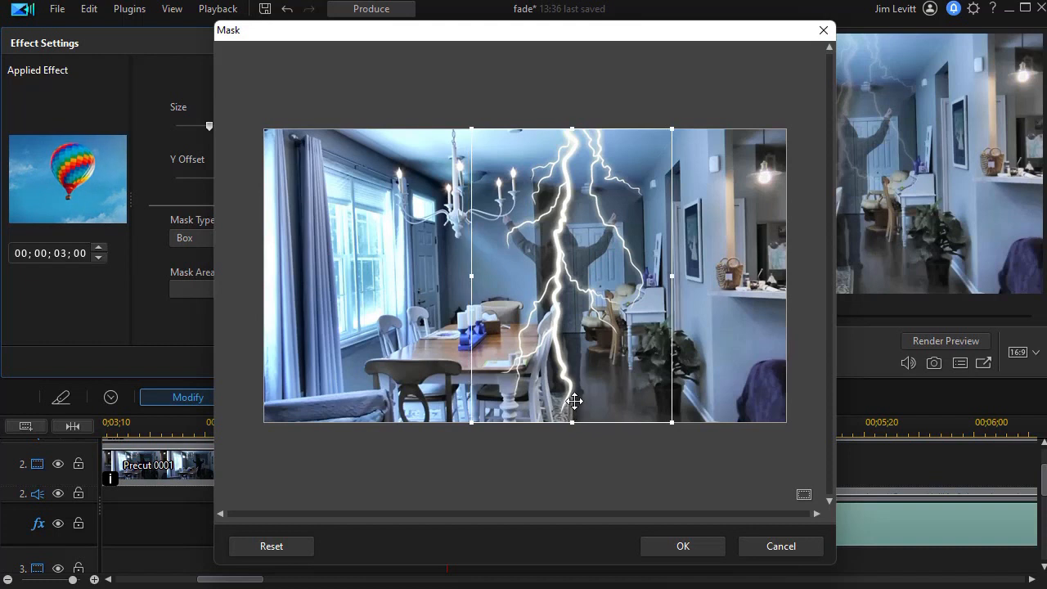
pyautogui.moveTo(574, 420); pyautogui.dragTo(575, 400)
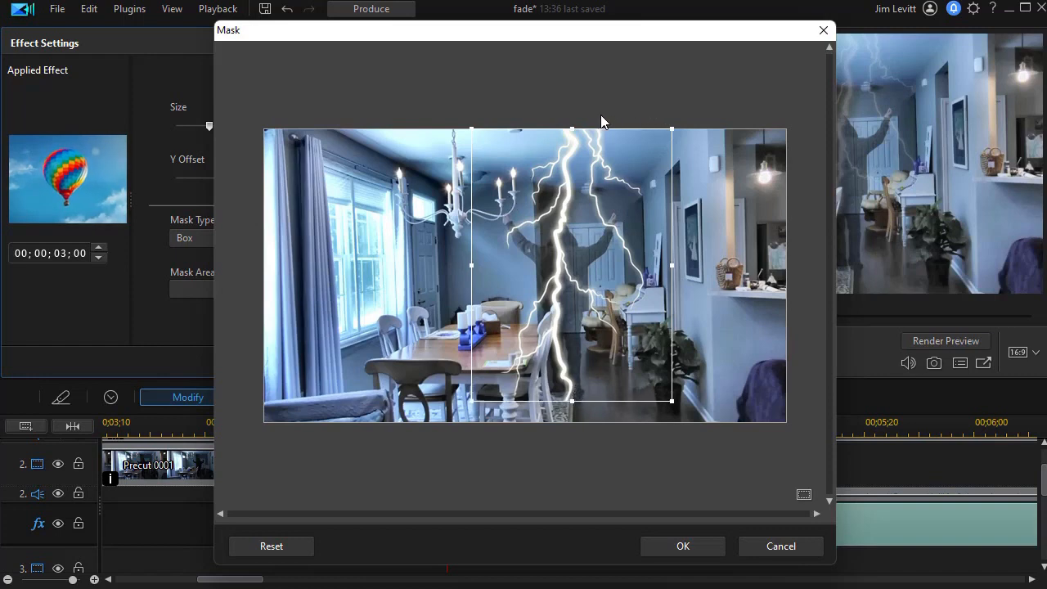
pyautogui.click(688, 546)
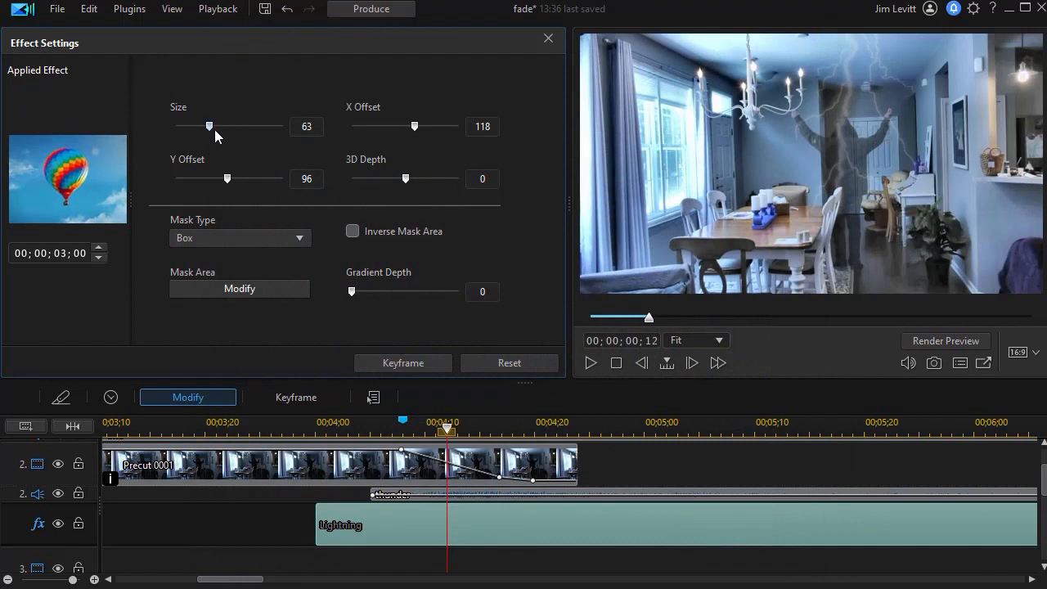
# Set the Lightning effect's Size to 60 and close the effect settings.
pyautogui.doubleClick(296, 125)
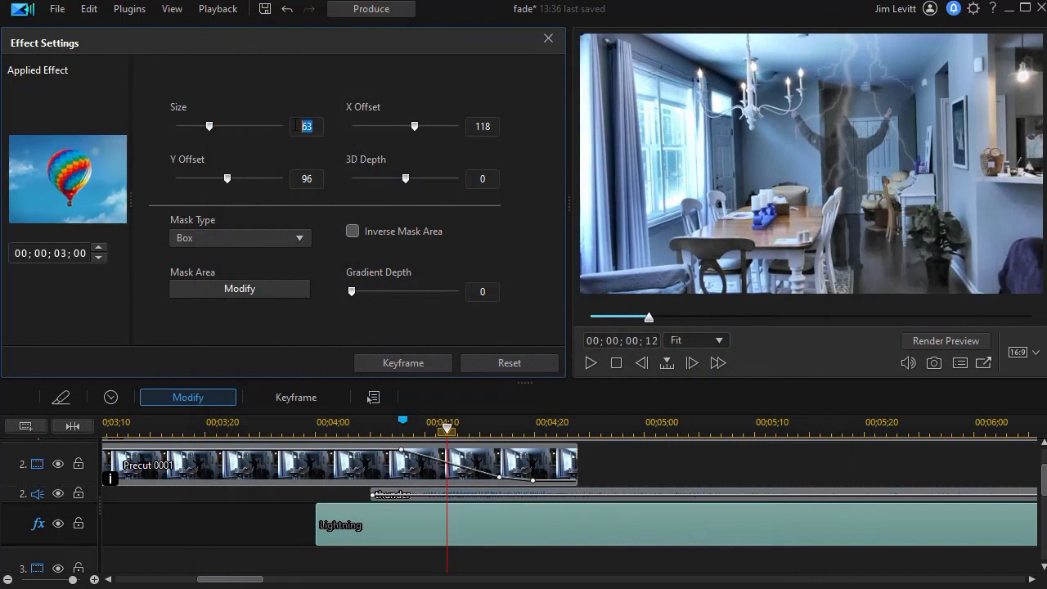
pyautogui.write('60')
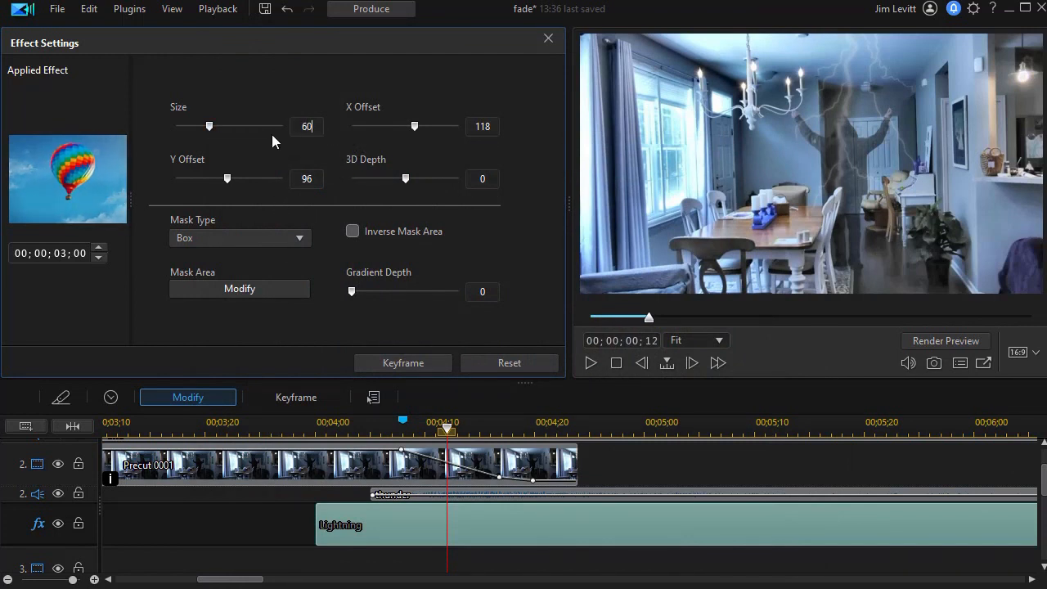
pyautogui.click(548, 39)
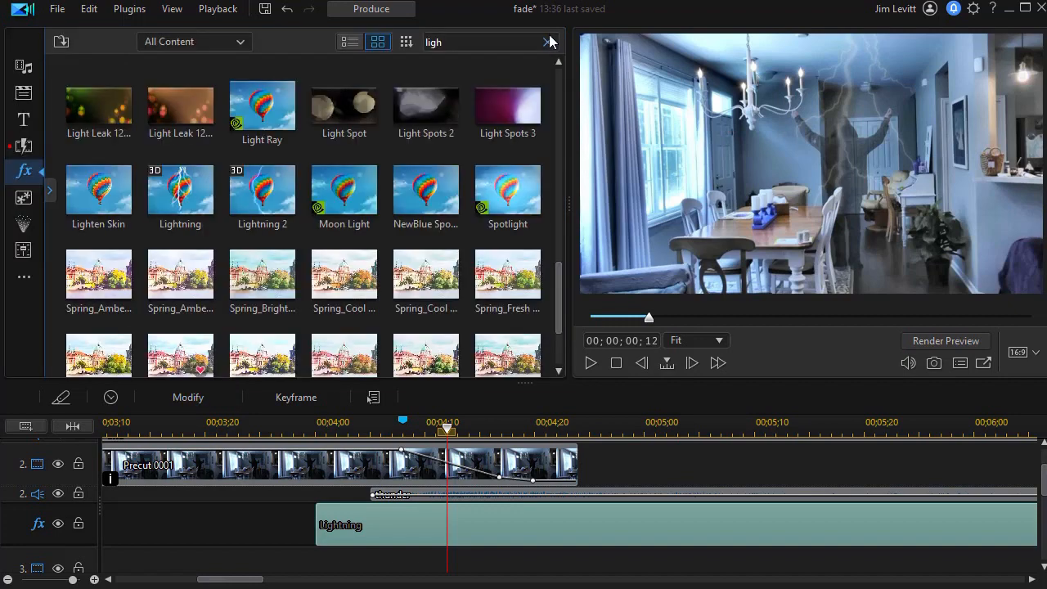
# Return to the media library and narrow the library panel to enlarge the preview.
pyautogui.click(24, 66)
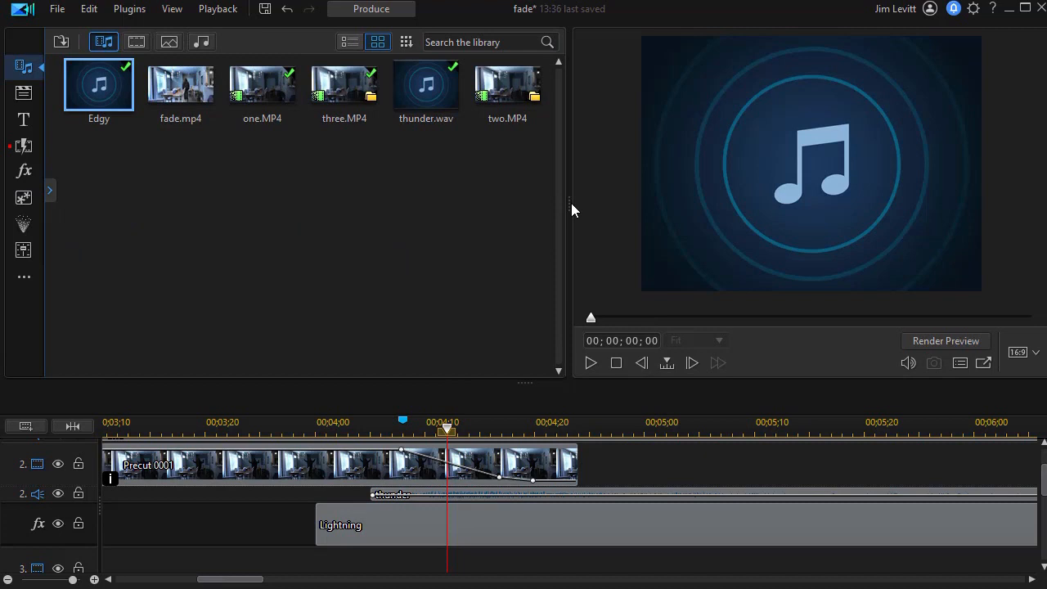
pyautogui.moveTo(571, 206); pyautogui.dragTo(252, 205)
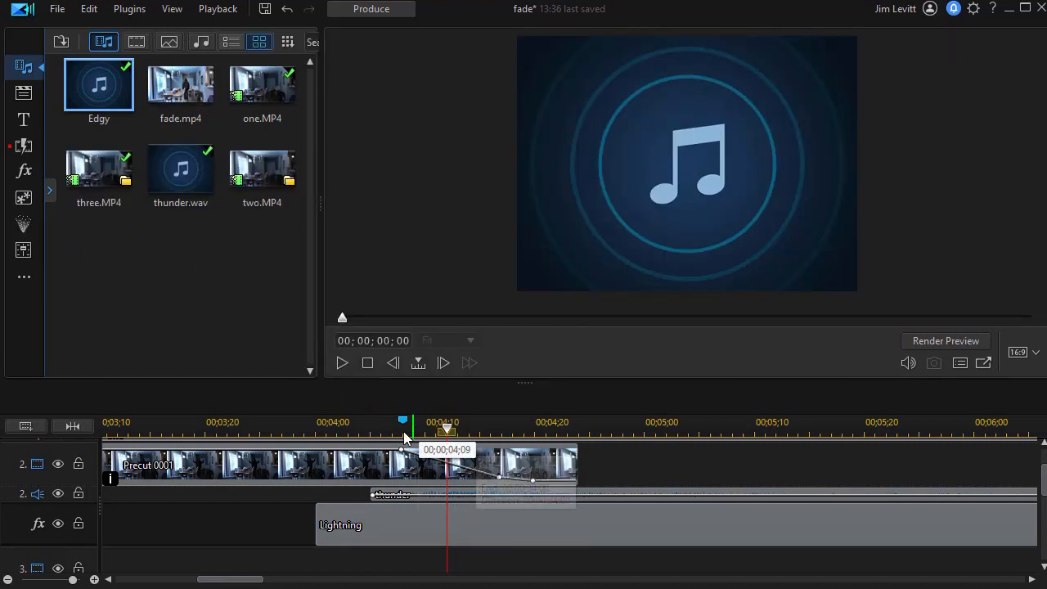
# Preview the scene with the adjusted lightning from around 00;00;03;20.
pyautogui.click(351, 425)
pyautogui.moveTo(349, 429); pyautogui.dragTo(216, 427)
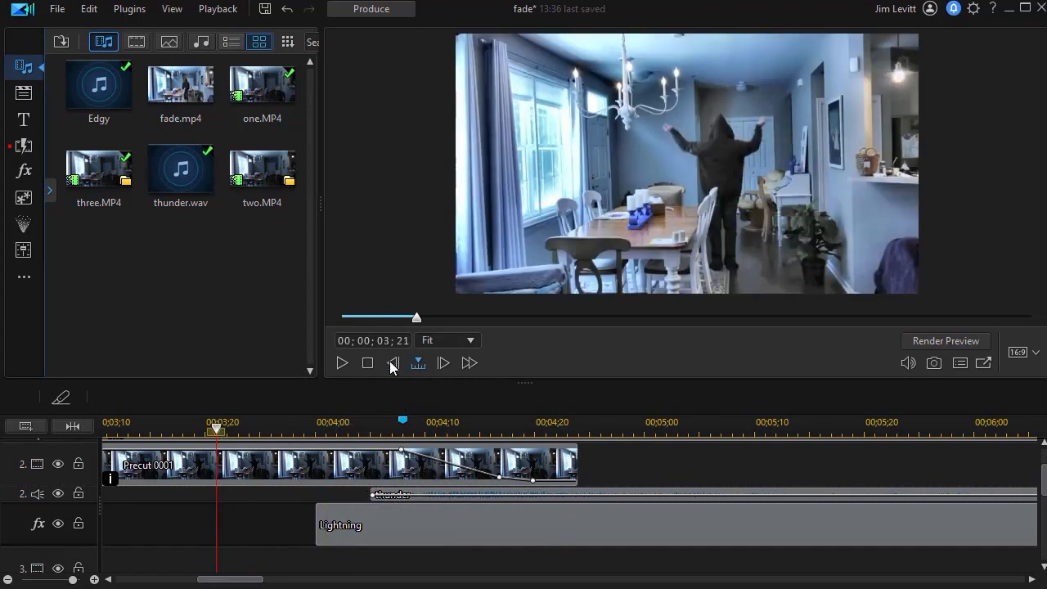
pyautogui.click(344, 362)
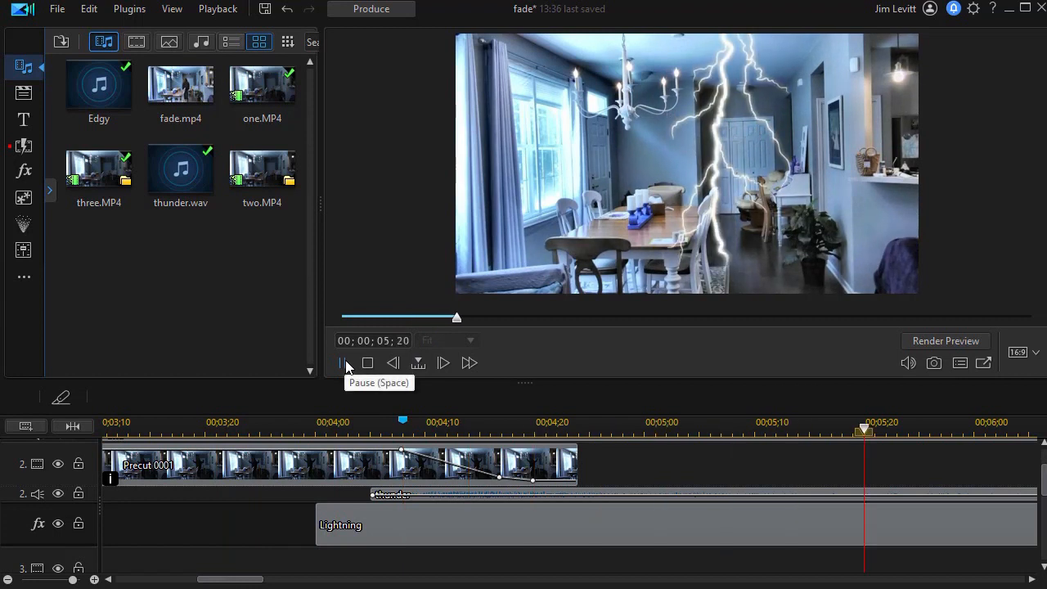
pyautogui.click(345, 363)
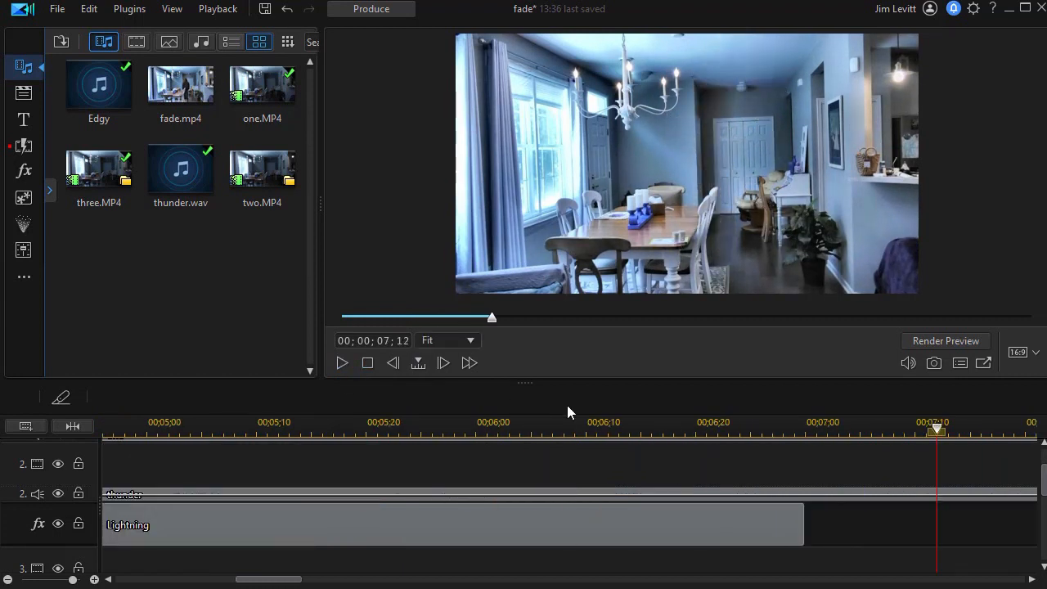
# Trim the Lightning effect's end so it lasts about 1 second 7 frames, ending near 00;00;05;07.
pyautogui.moveTo(263, 578)
pyautogui.mouseDown()
pyautogui.moveTo(233, 578)
pyautogui.moveTo(273, 571)
pyautogui.moveTo(253, 571)
pyautogui.mouseUp()
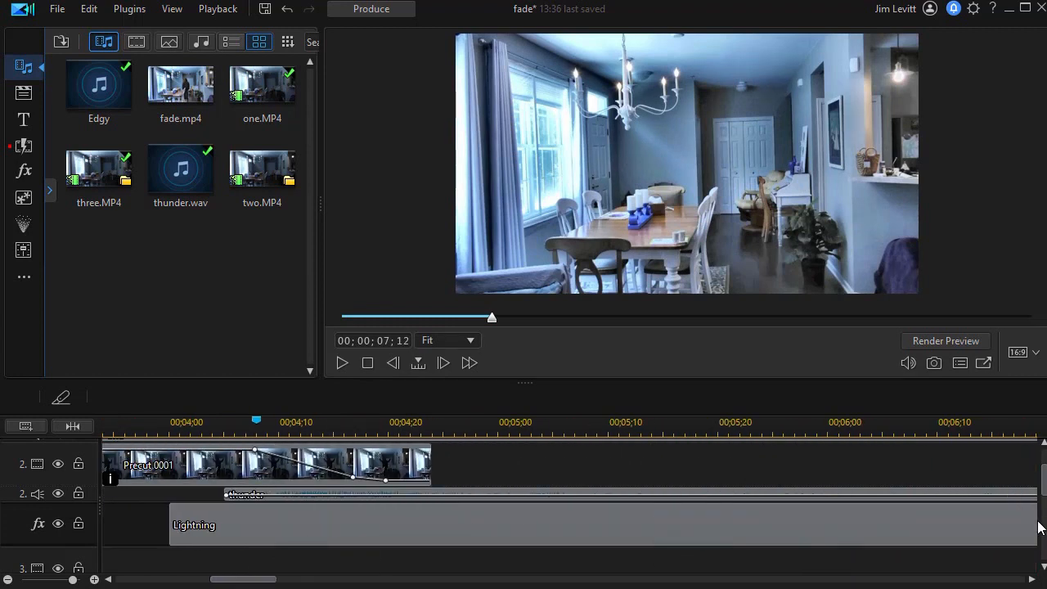
pyautogui.moveTo(270, 578); pyautogui.dragTo(296, 579)
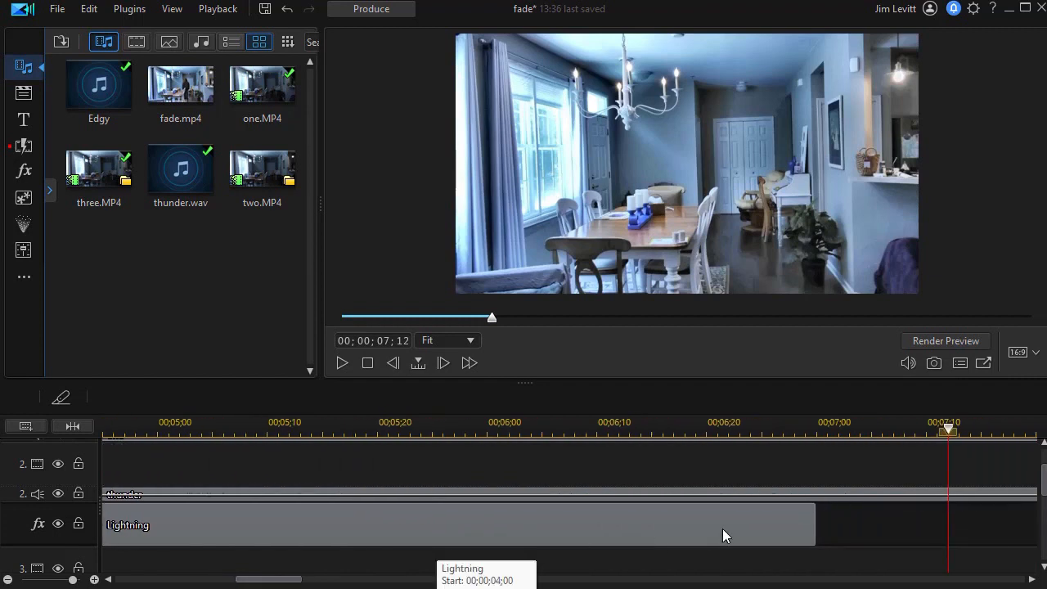
pyautogui.click(798, 526)
pyautogui.moveTo(812, 524); pyautogui.dragTo(229, 524)
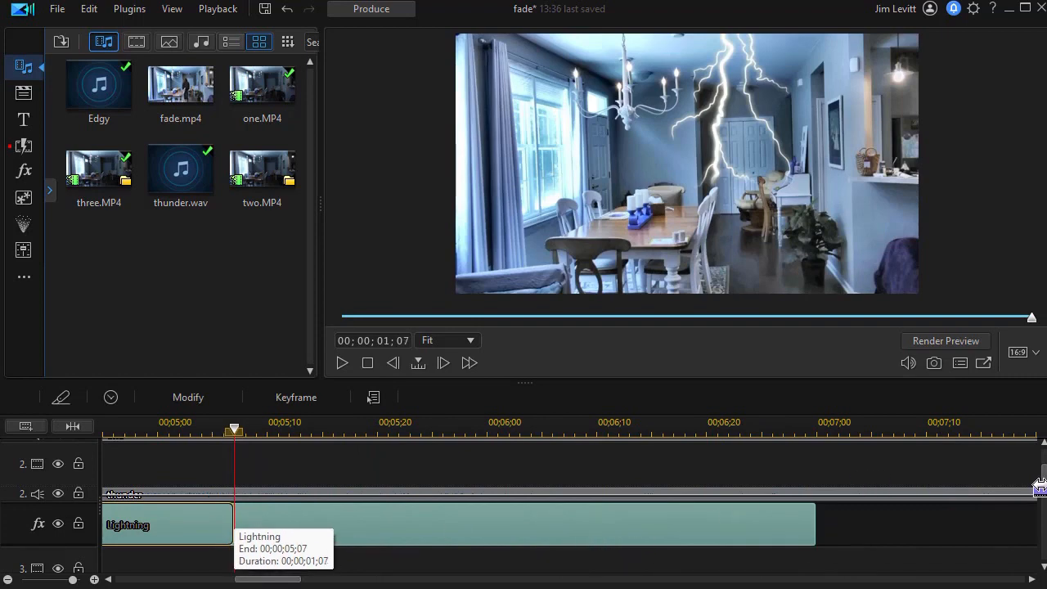
# Preview the shortened lightning flash from just before the effect starts.
pyautogui.moveTo(1043, 488); pyautogui.dragTo(1042, 470)
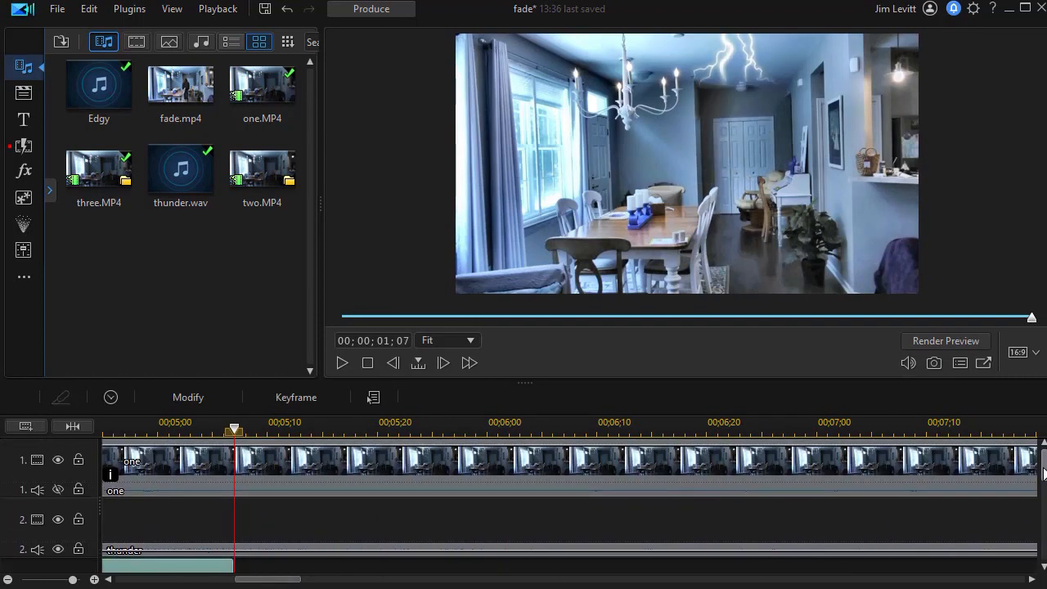
pyautogui.moveTo(278, 582); pyautogui.dragTo(249, 583)
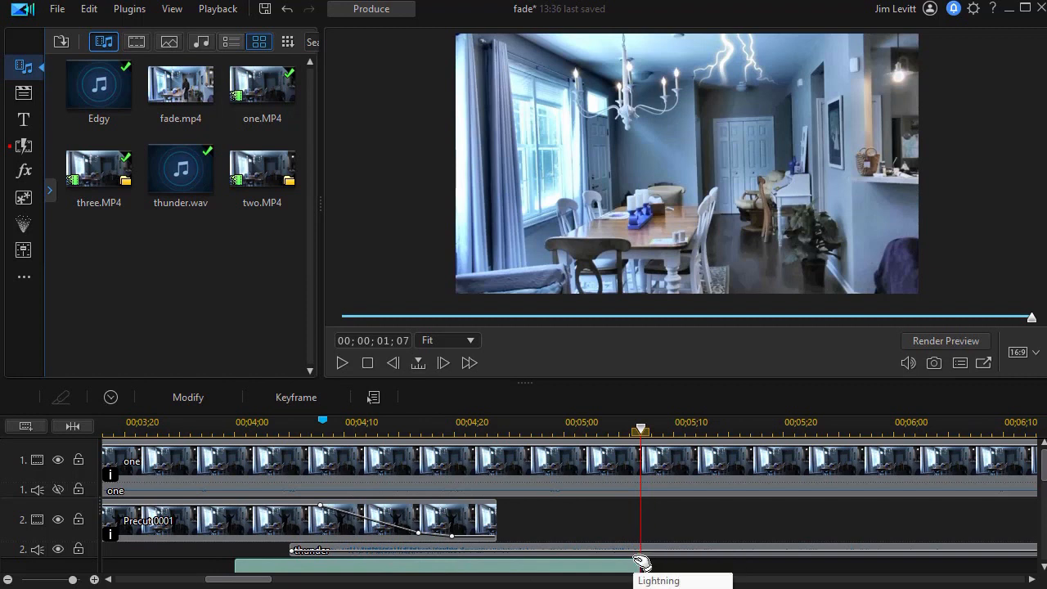
pyautogui.moveTo(641, 562); pyautogui.dragTo(186, 431)
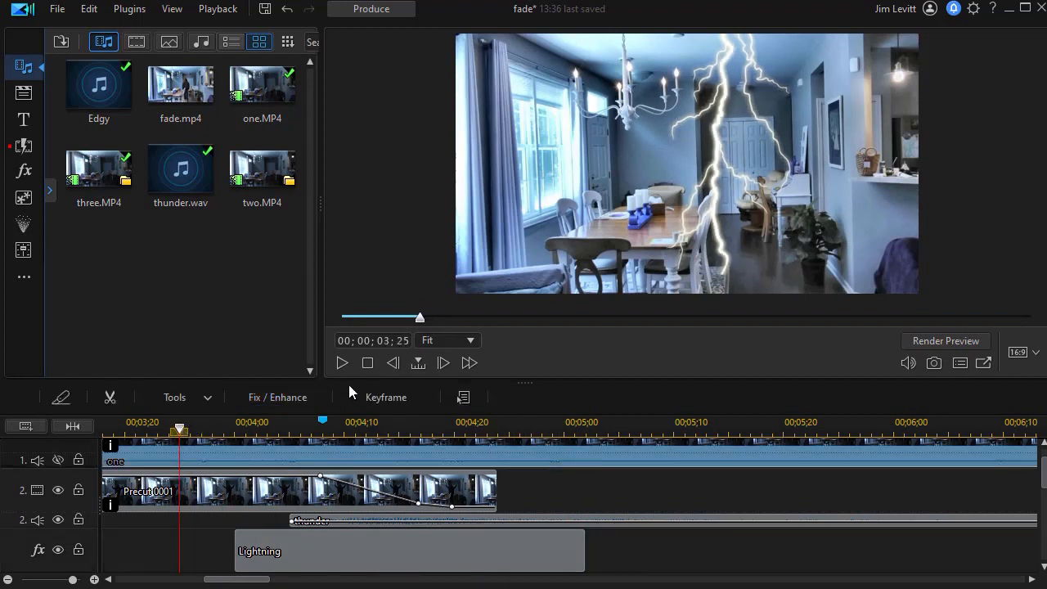
pyautogui.click(344, 361)
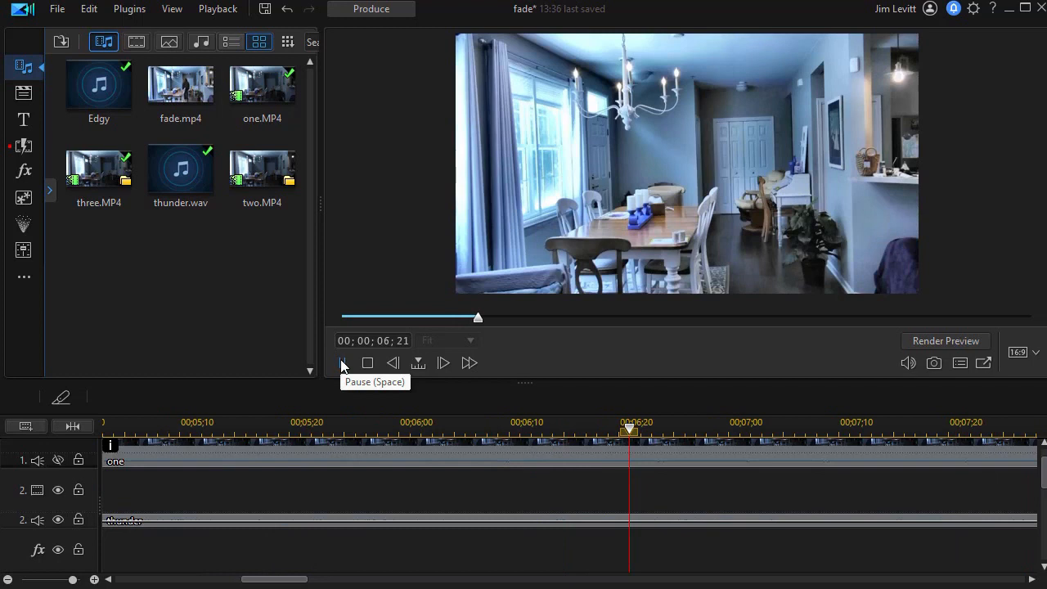
pyautogui.click(342, 363)
# Rewind to the beginning of the project and play it back from the start.
pyautogui.moveTo(1043, 474); pyautogui.dragTo(1029, 576)
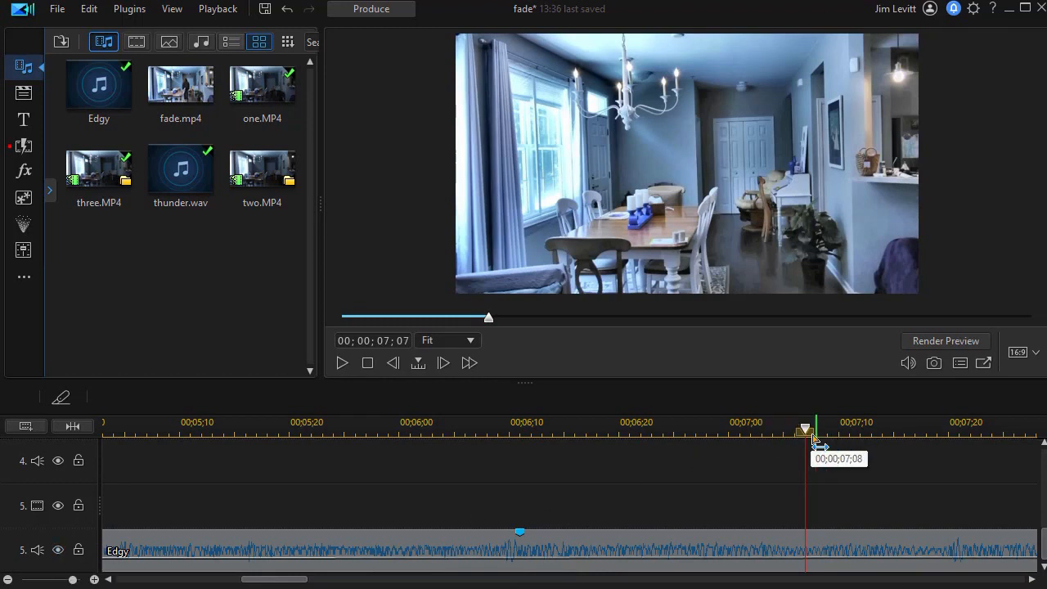
pyautogui.moveTo(805, 427); pyautogui.dragTo(105, 457)
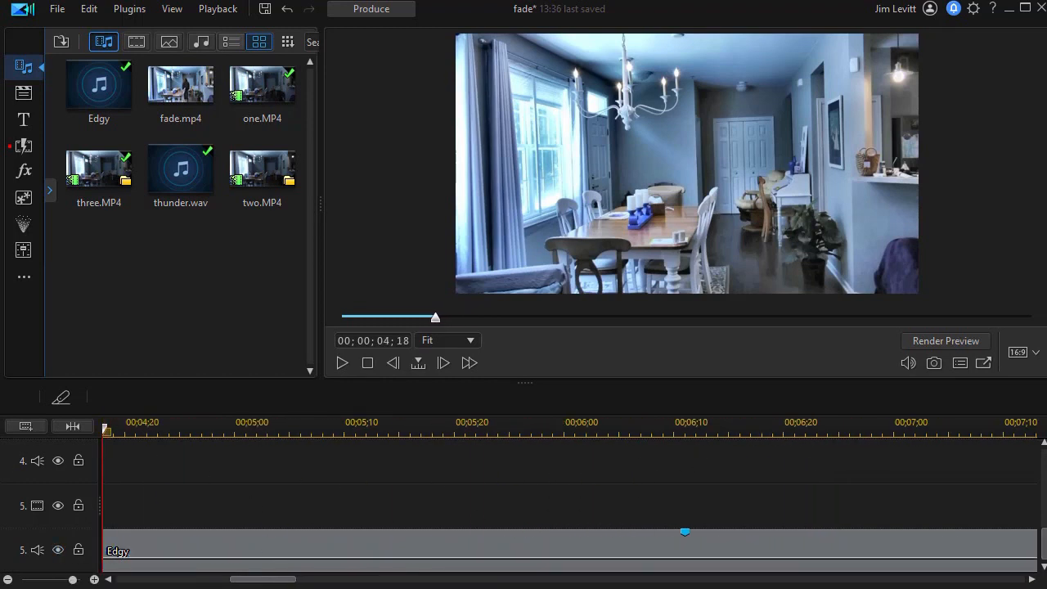
pyautogui.moveTo(263, 583); pyautogui.dragTo(83, 583)
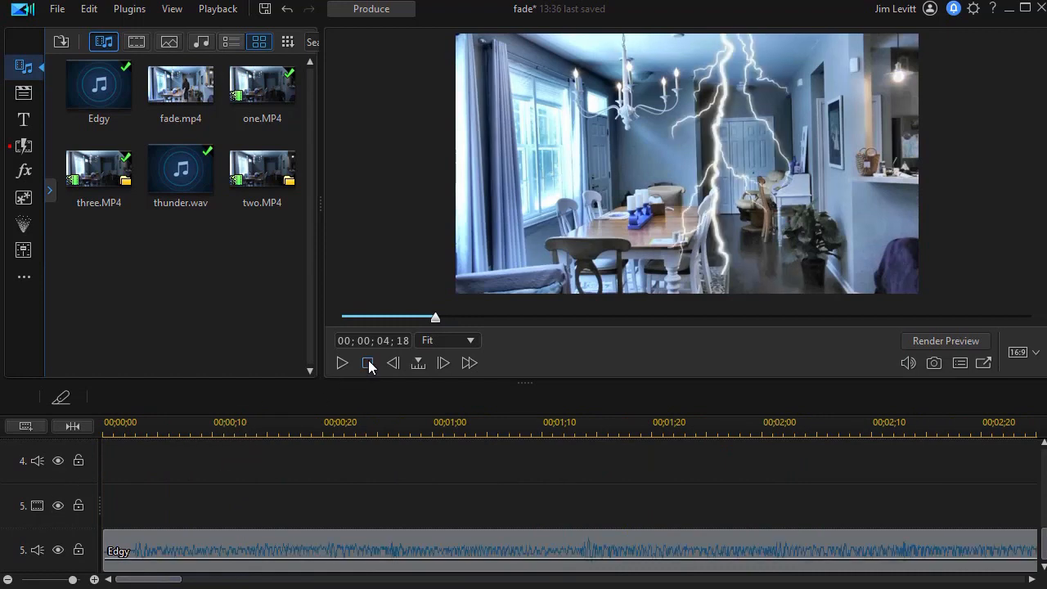
pyautogui.moveTo(434, 317); pyautogui.dragTo(267, 344)
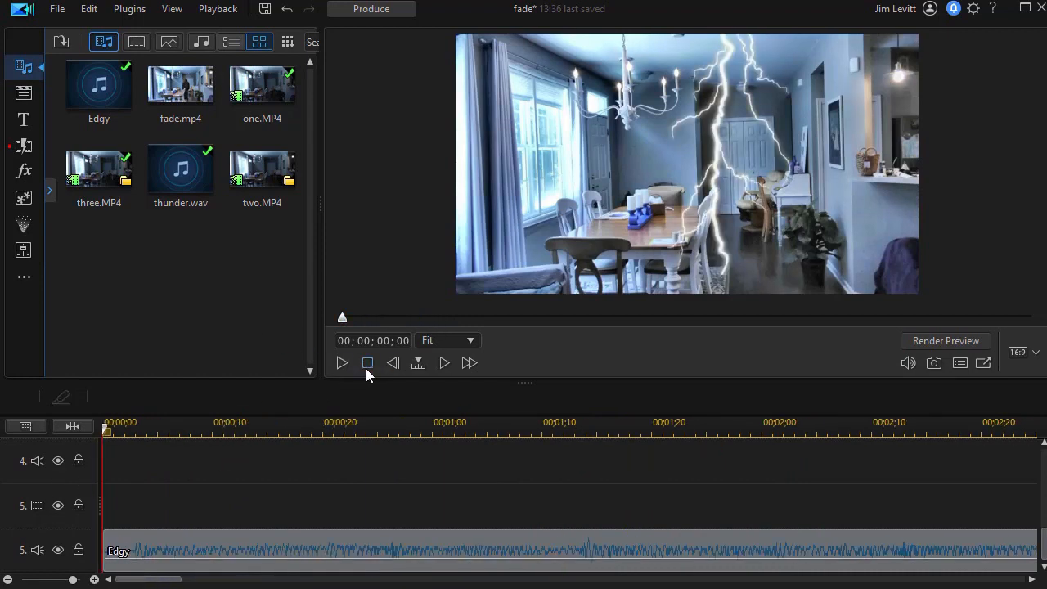
pyautogui.click(342, 362)
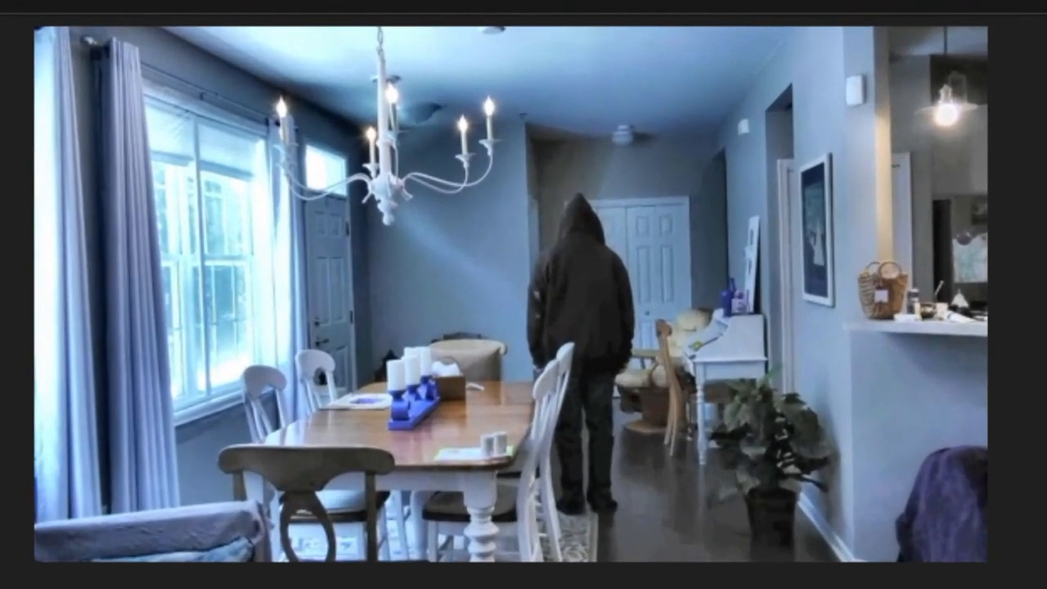